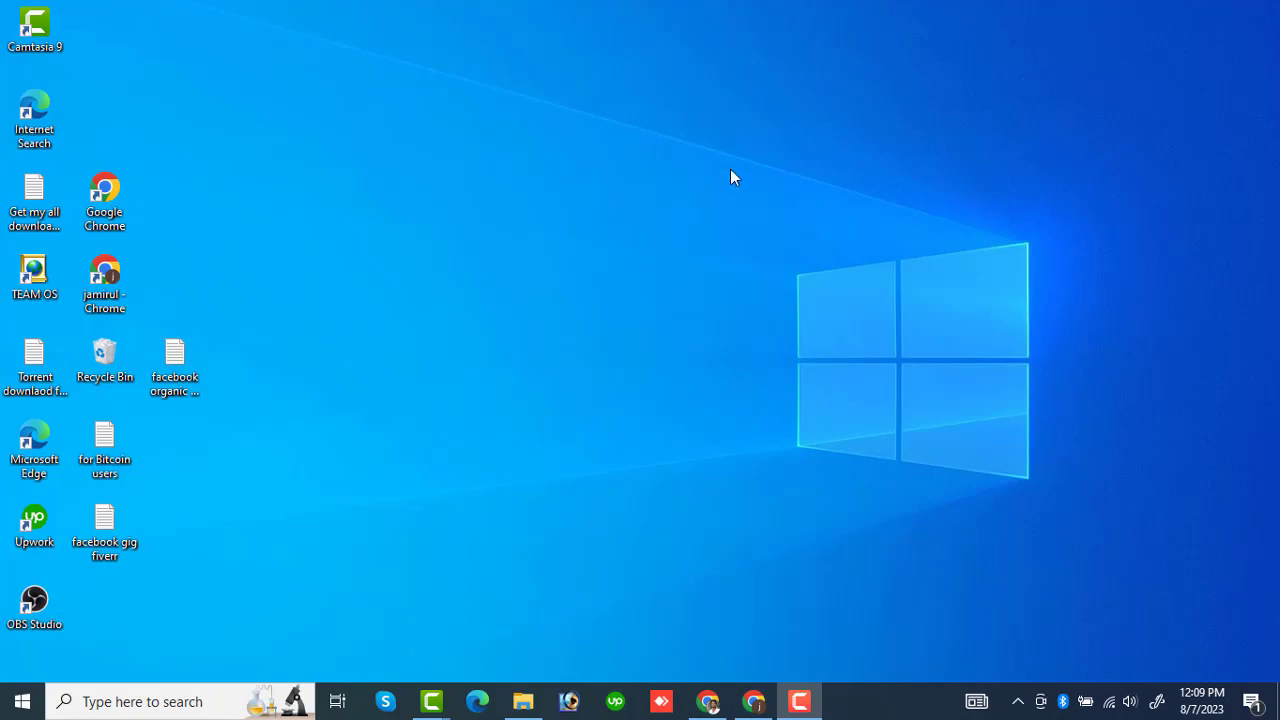
Step: Switch to Chrome and open the Payments page of the Truelancer account
click(707, 701)
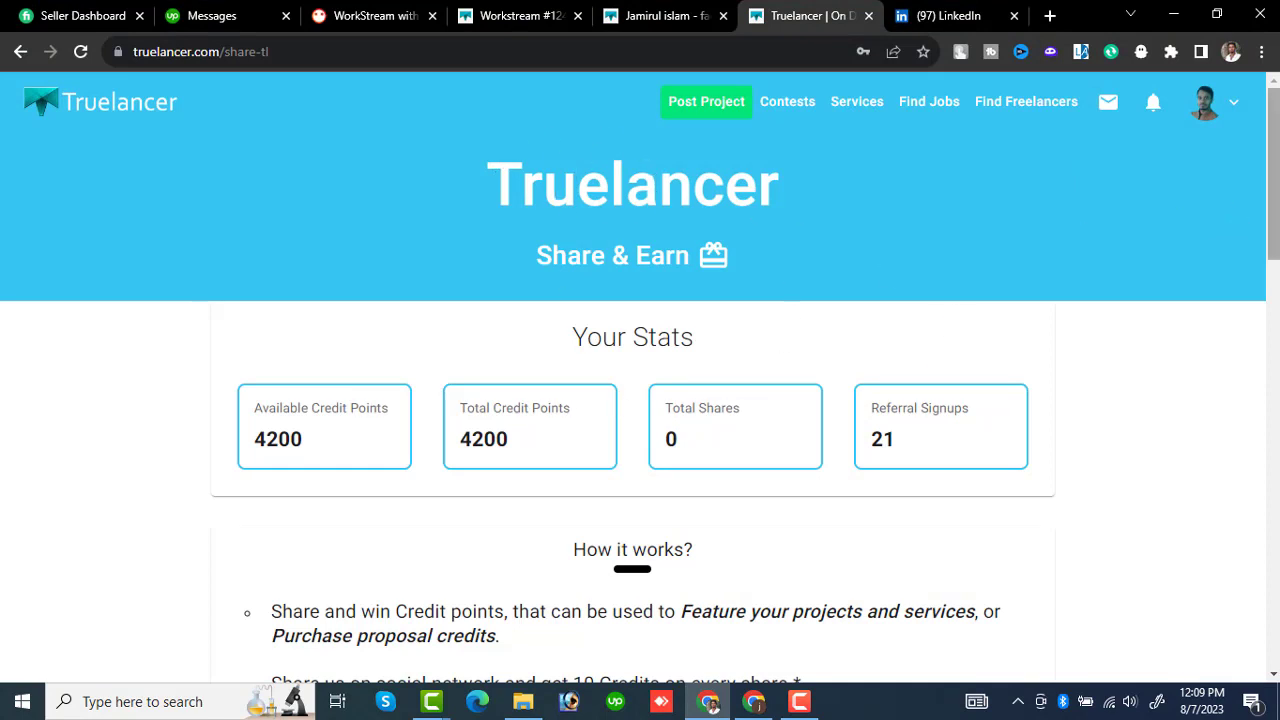
scroll(640, 380, down, 3)
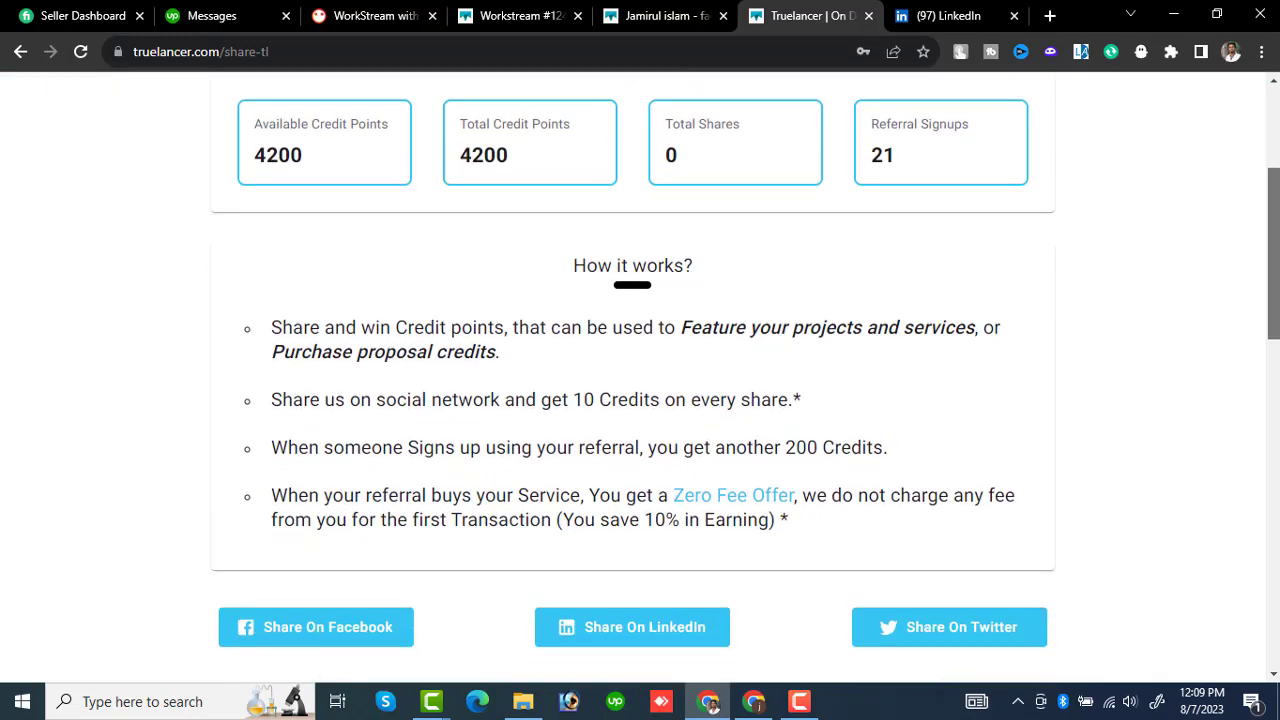
scroll(640, 380, up, 3)
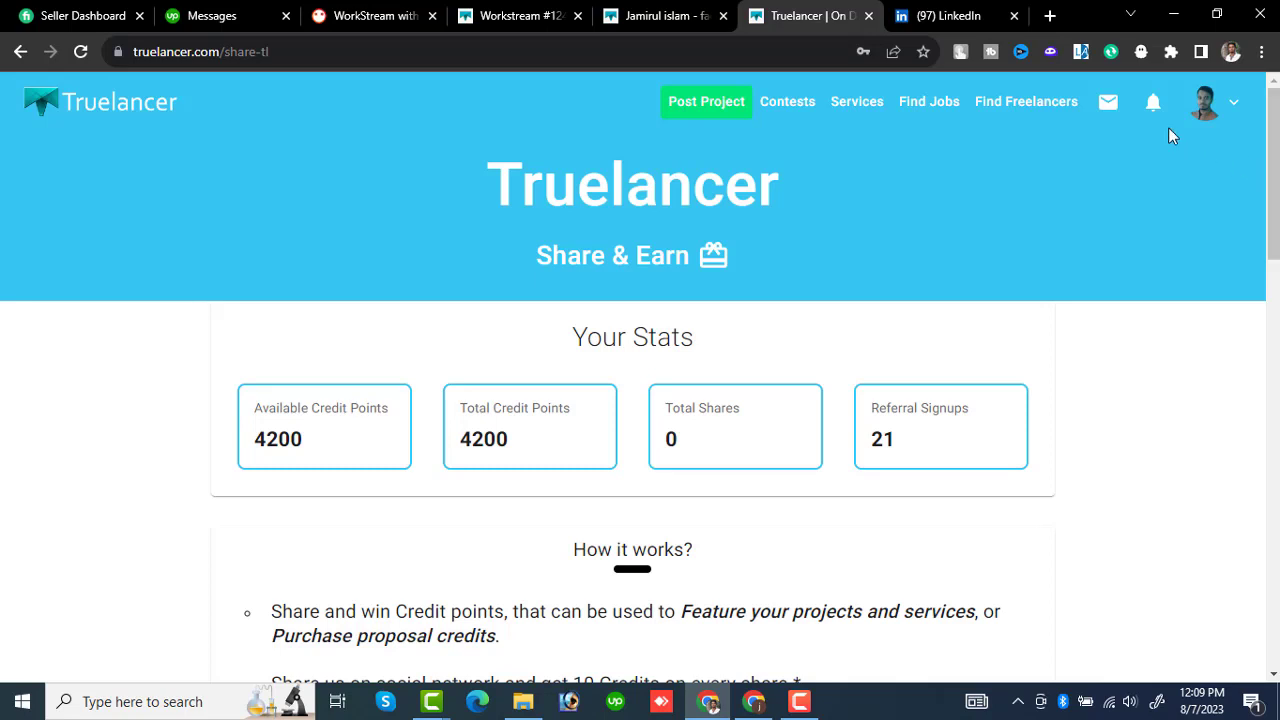
click(1205, 115)
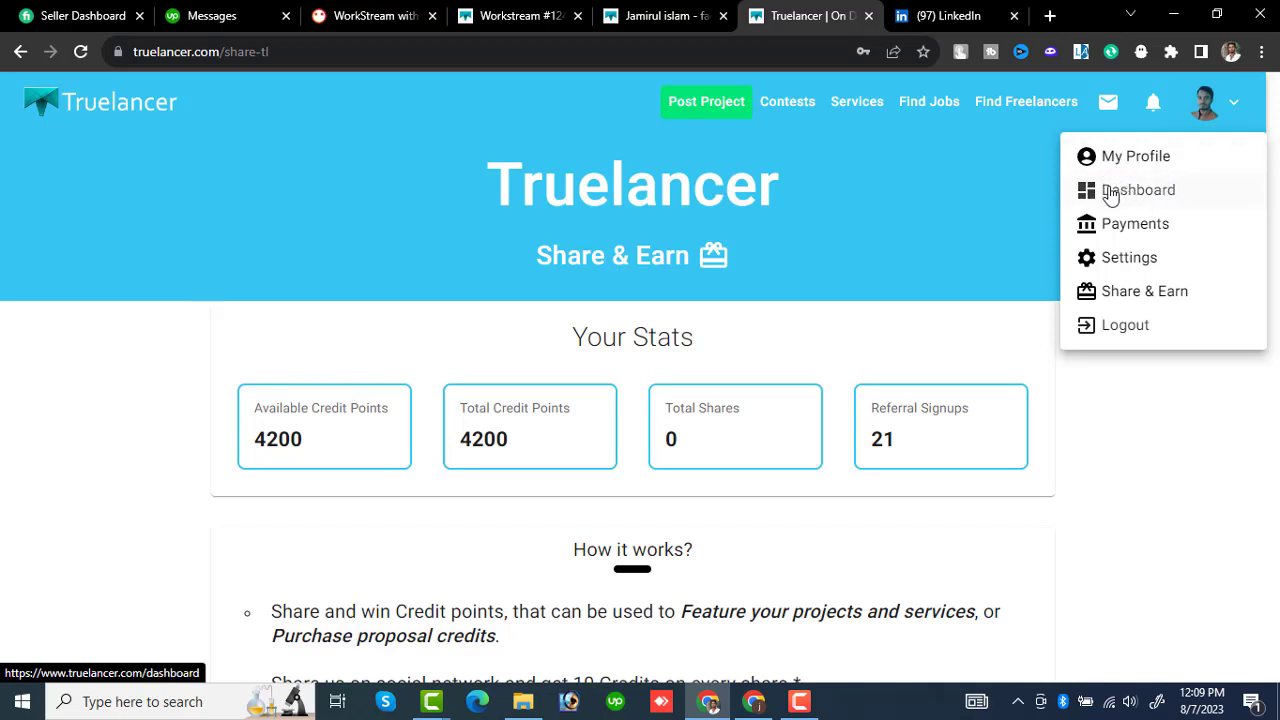
click(1136, 228)
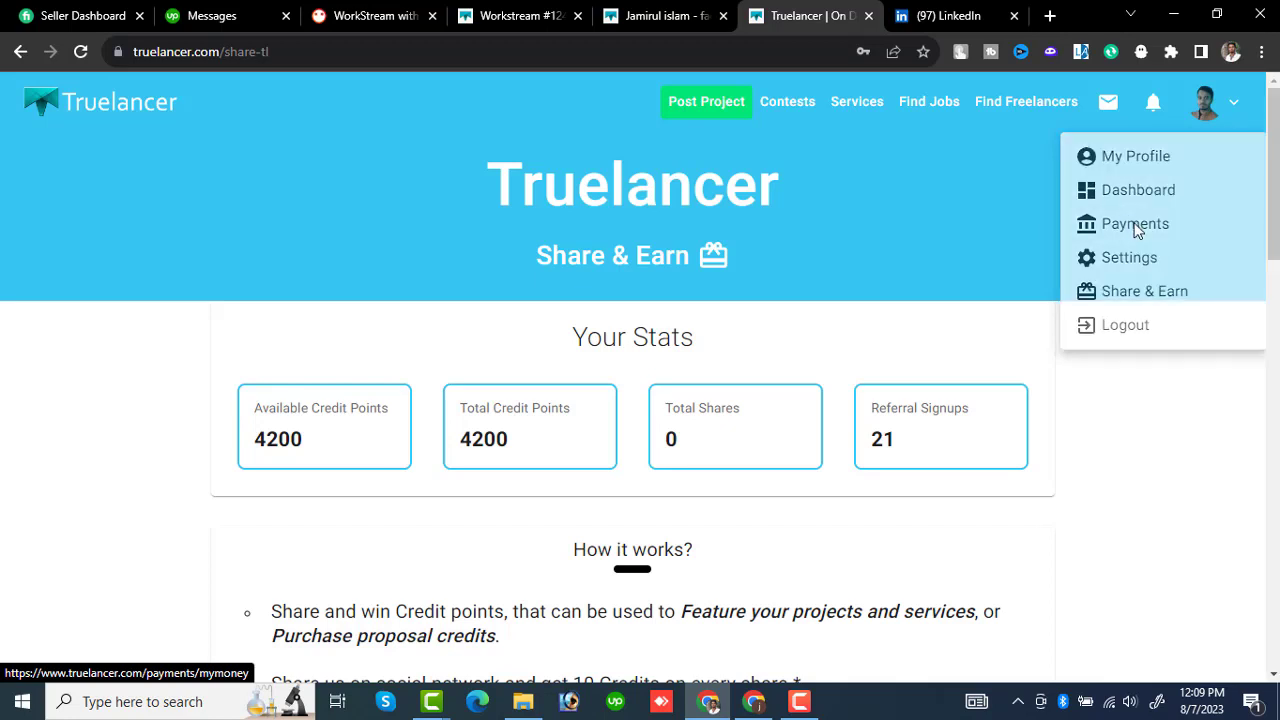
click(1205, 103)
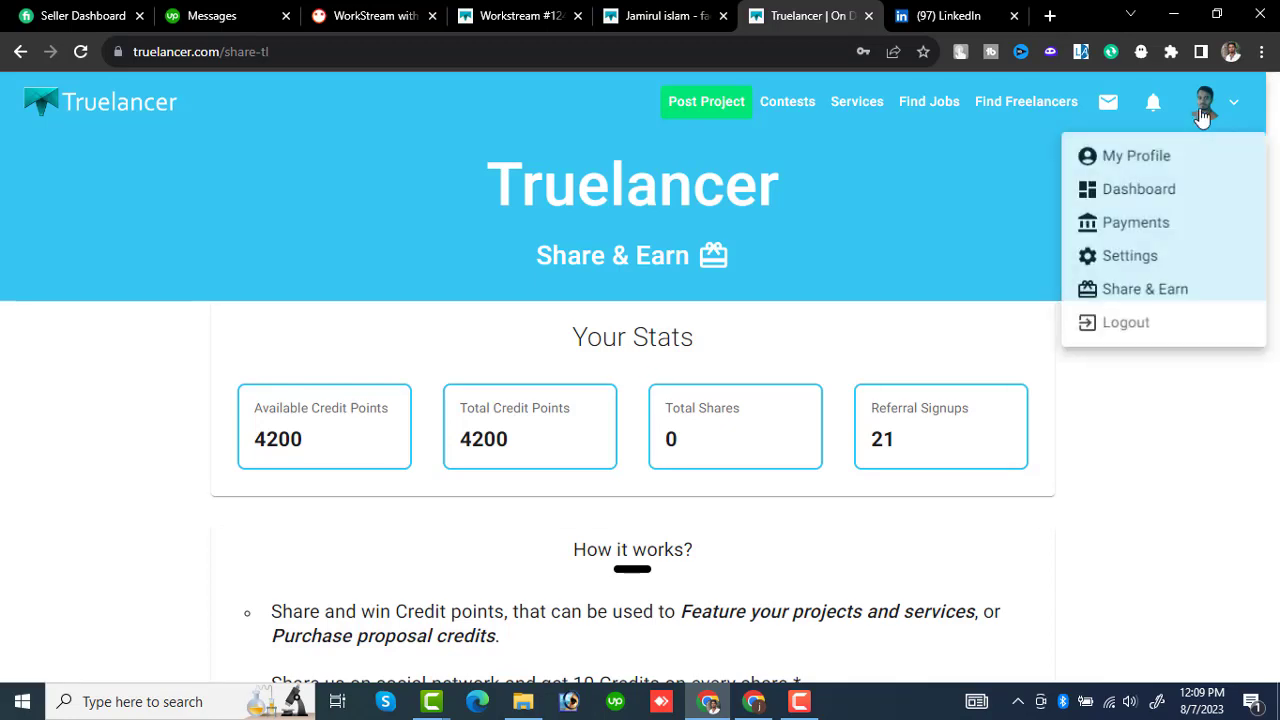
click(1128, 227)
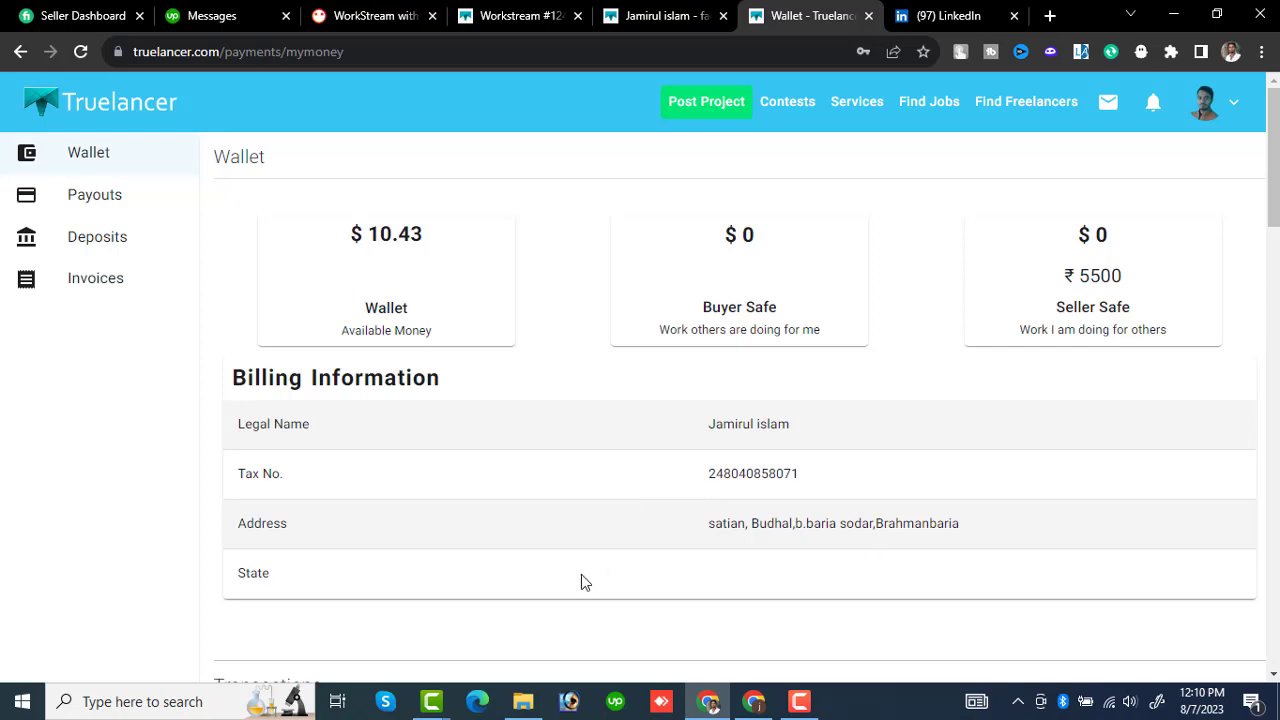
Step: Look through the wallet's transactions and open the Payouts page
drag(1278, 200, 1278, 300)
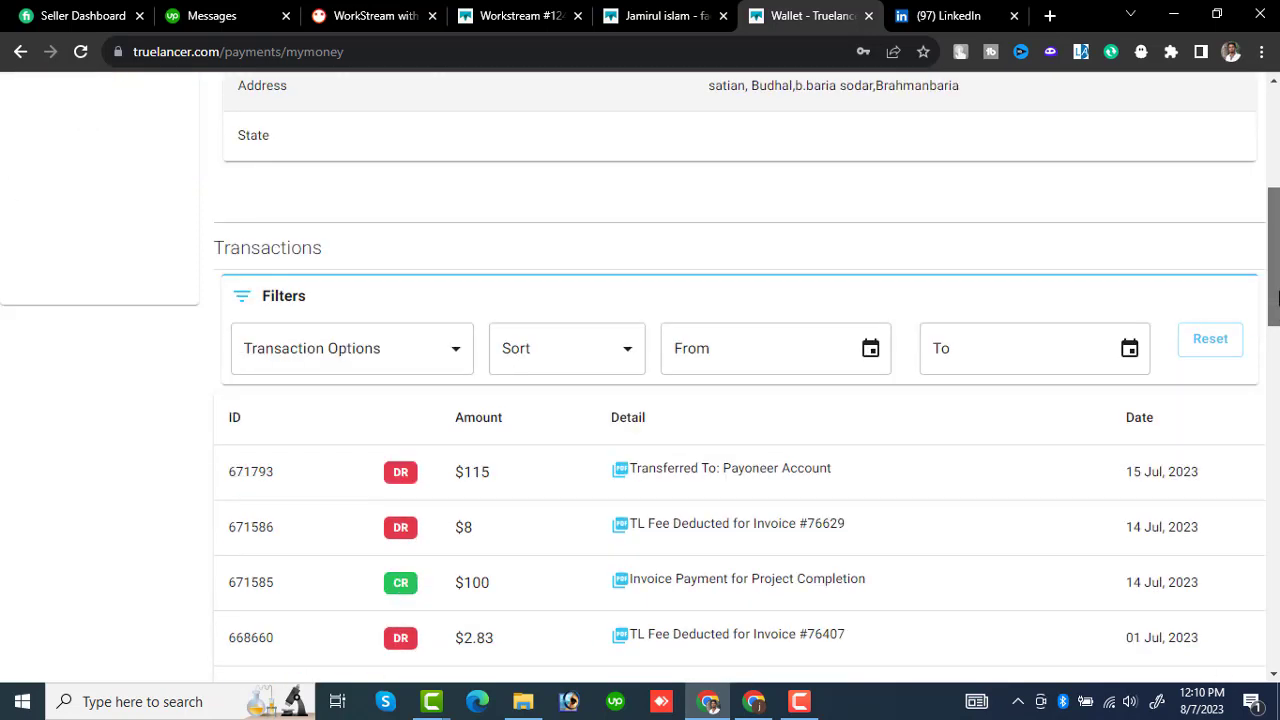
scroll(546, 291, down, 1)
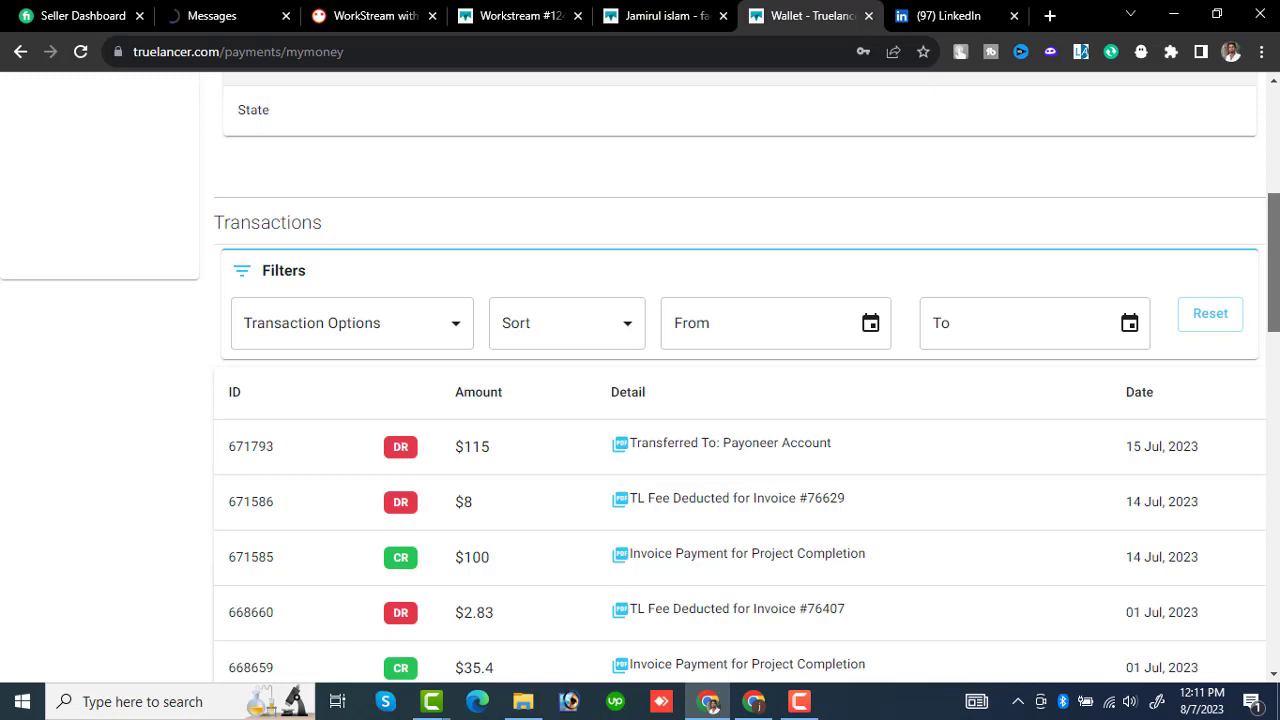
drag(1274, 239, 1274, 134)
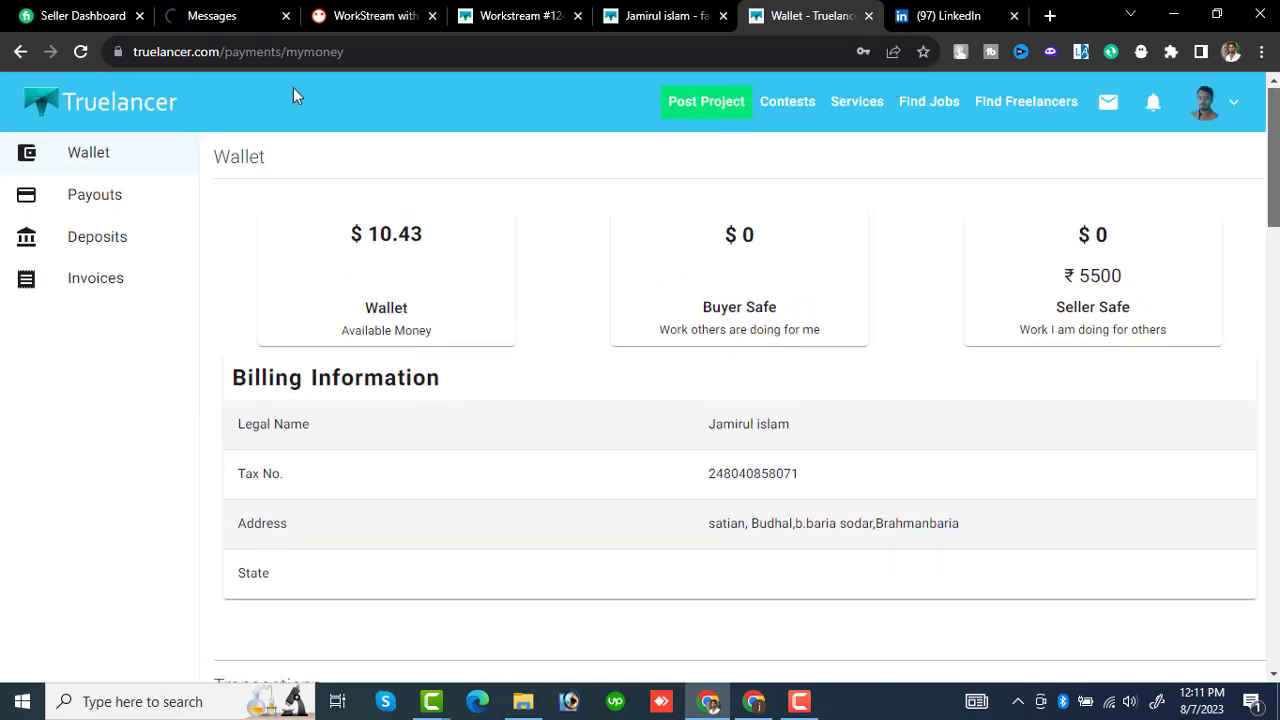
click(107, 209)
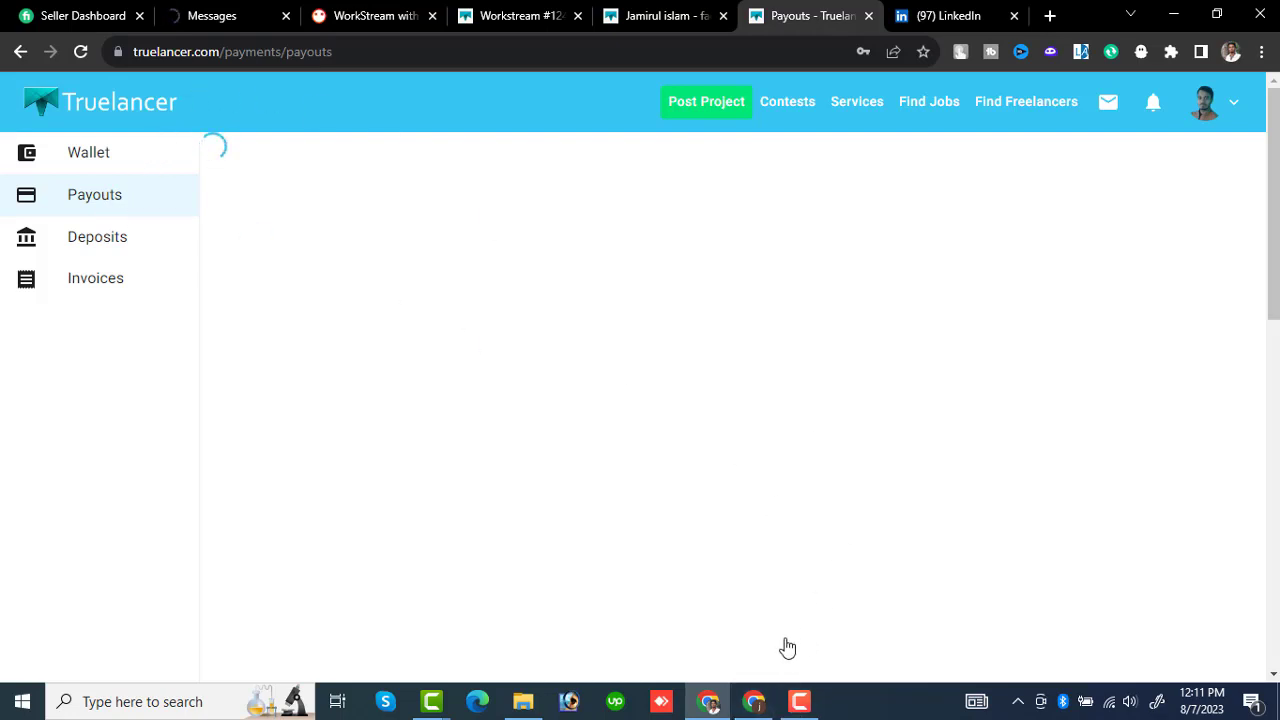
click(800, 702)
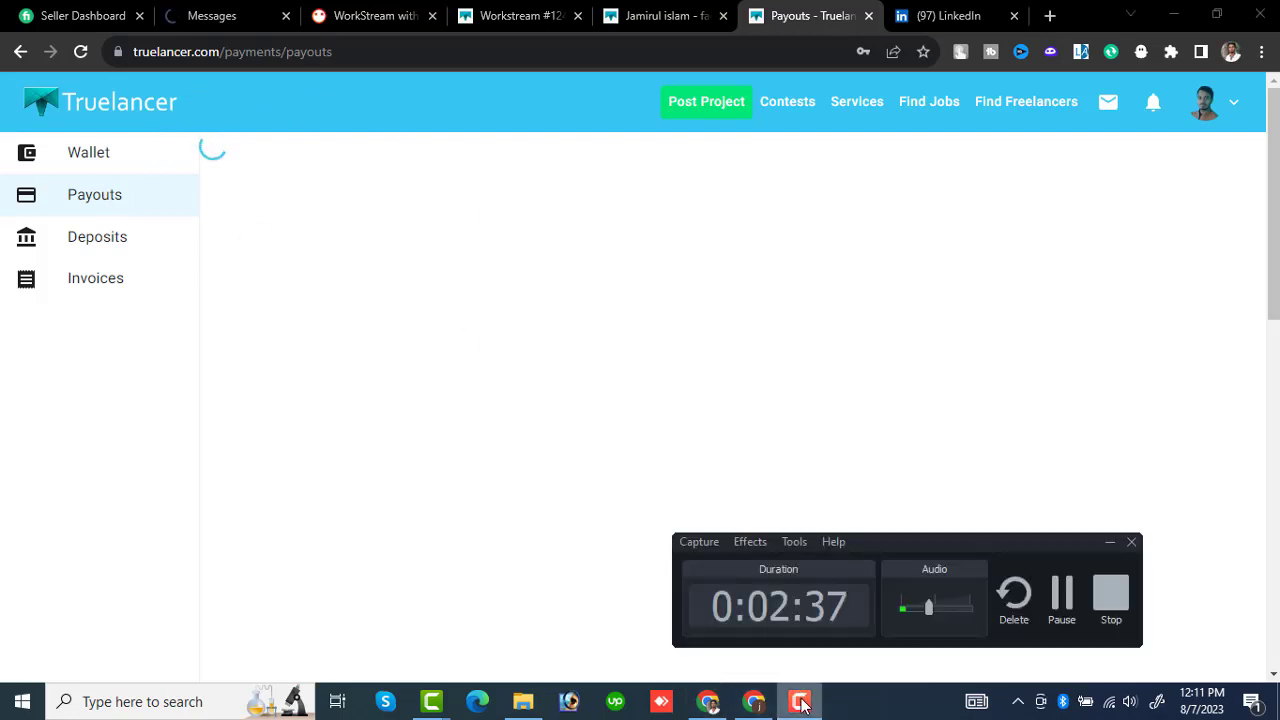
click(1194, 631)
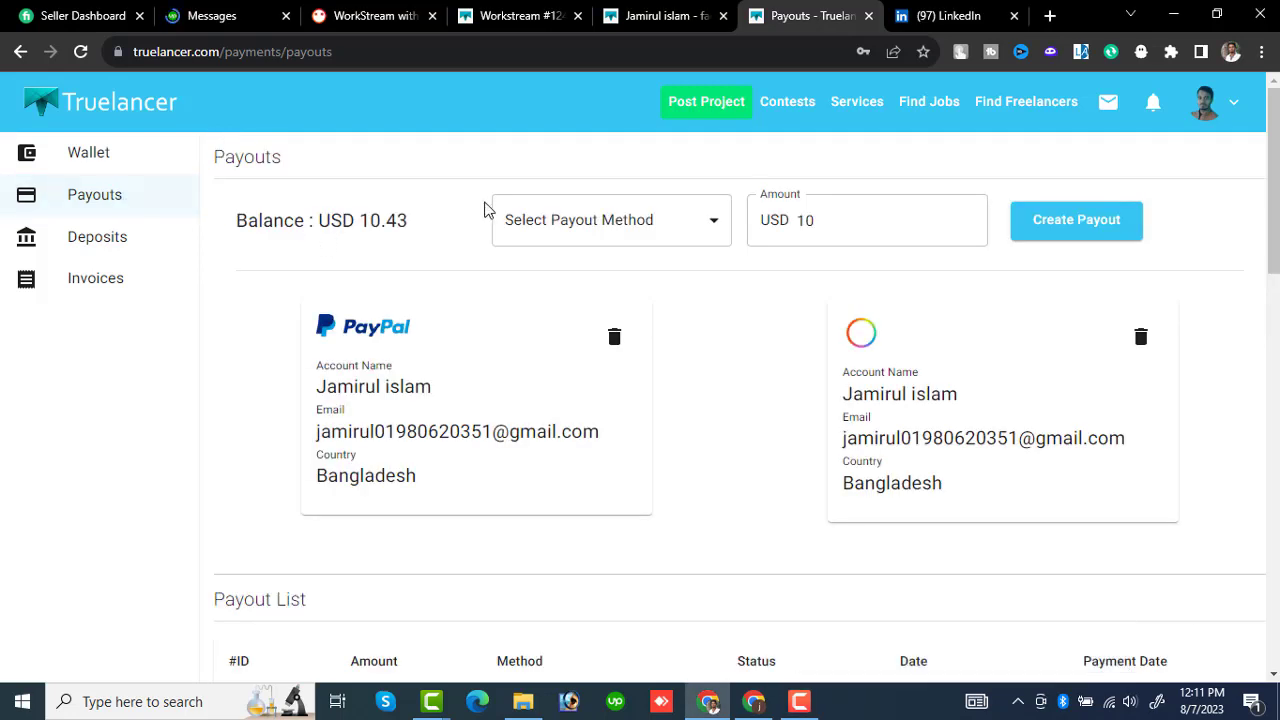
Step: Try to create a USD 10 payout without choosing a payout method
click(698, 226)
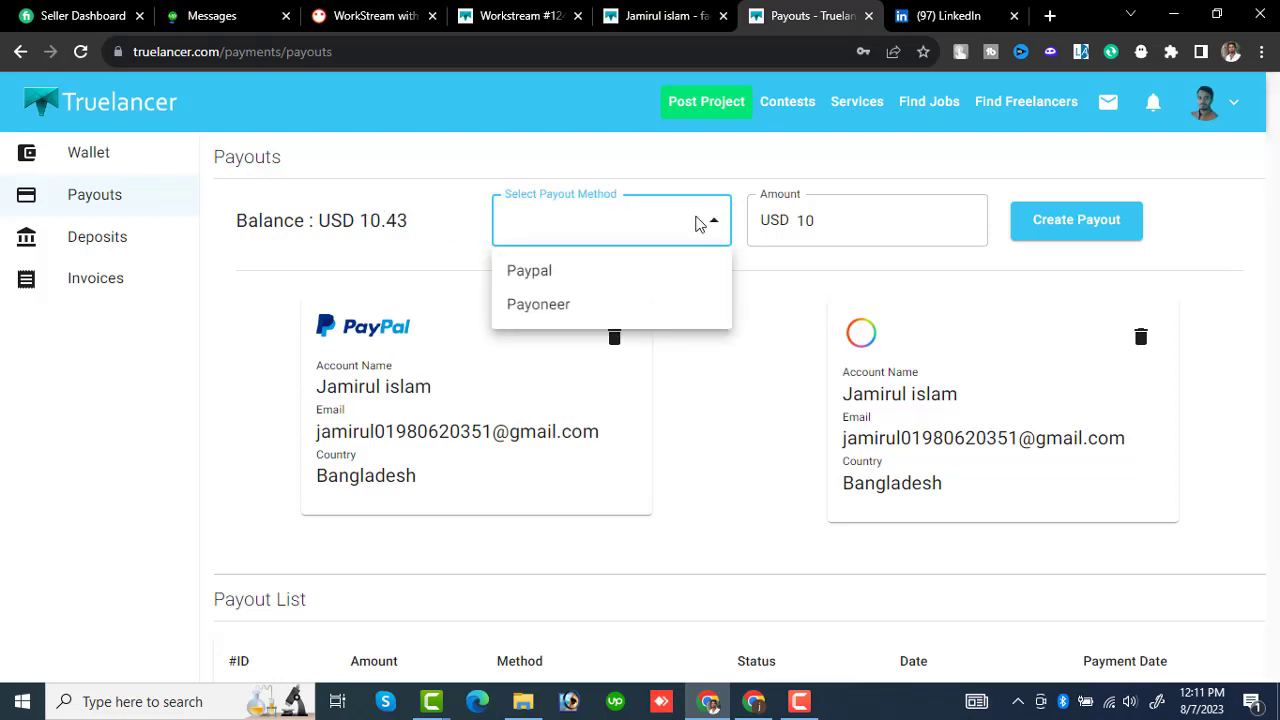
click(964, 230)
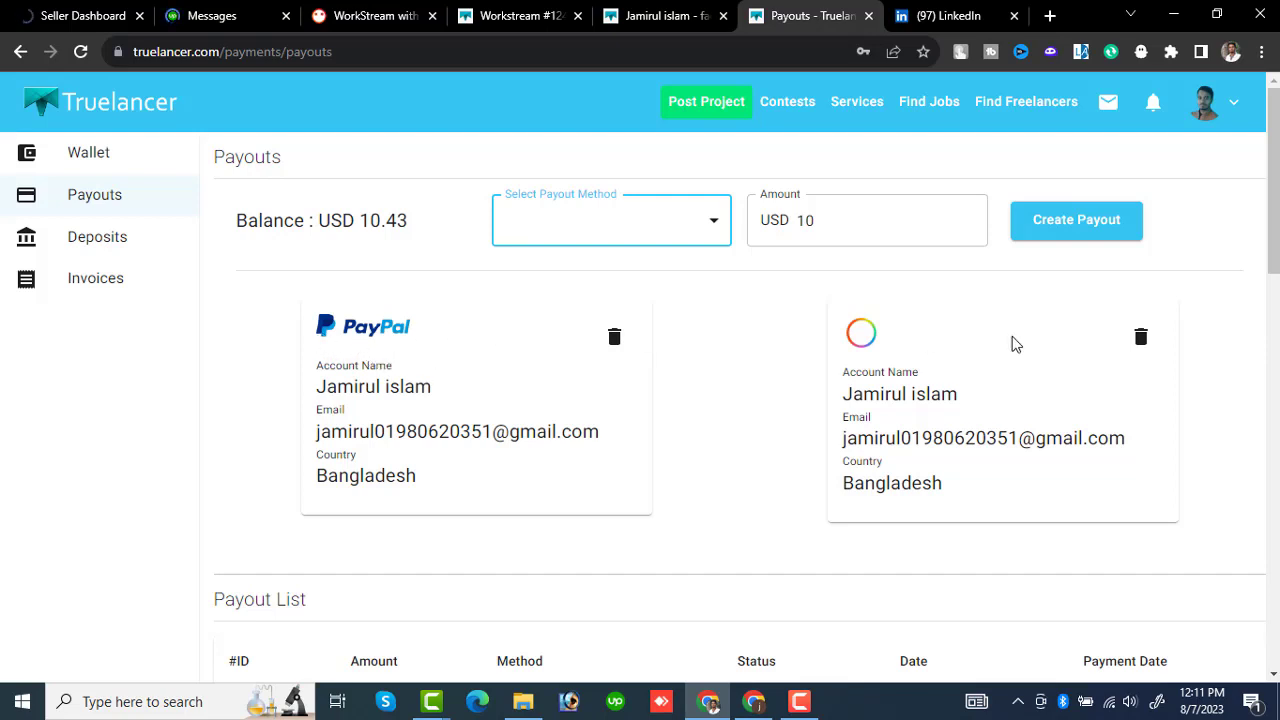
click(1093, 243)
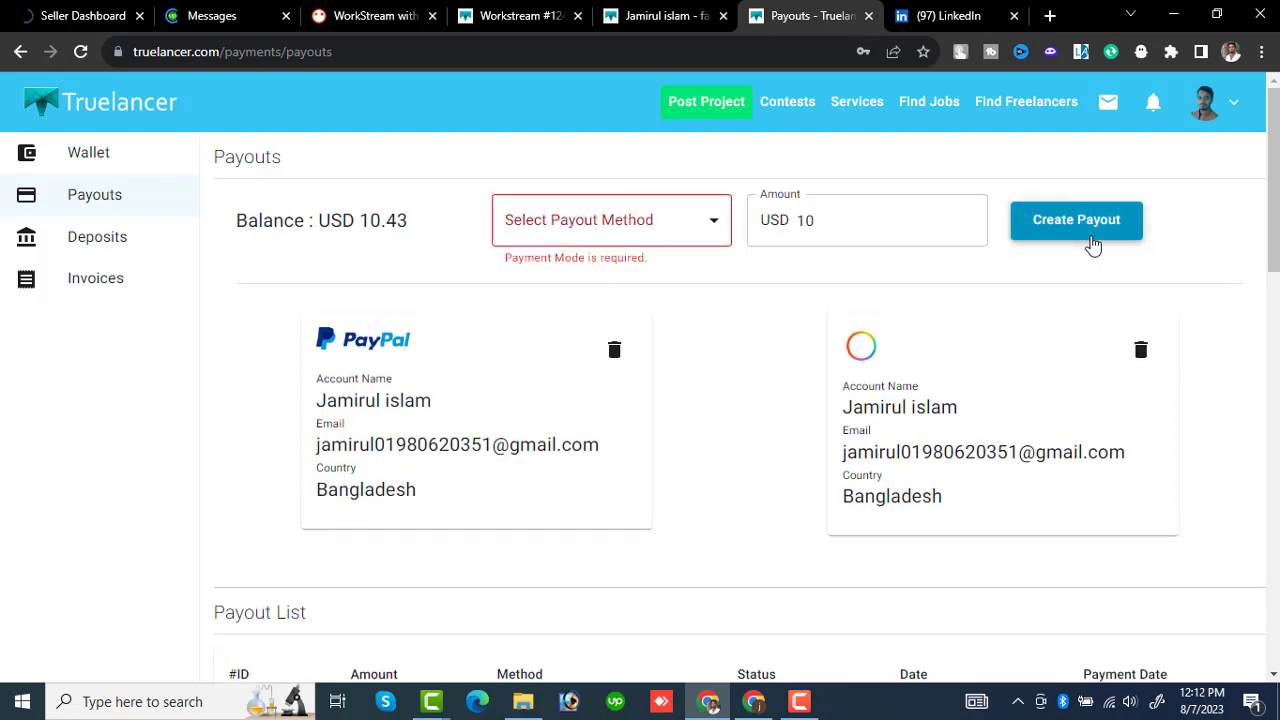
Step: Choose Paypal as the payout method for the USD 10 payout, and change it to Payoneer
click(718, 226)
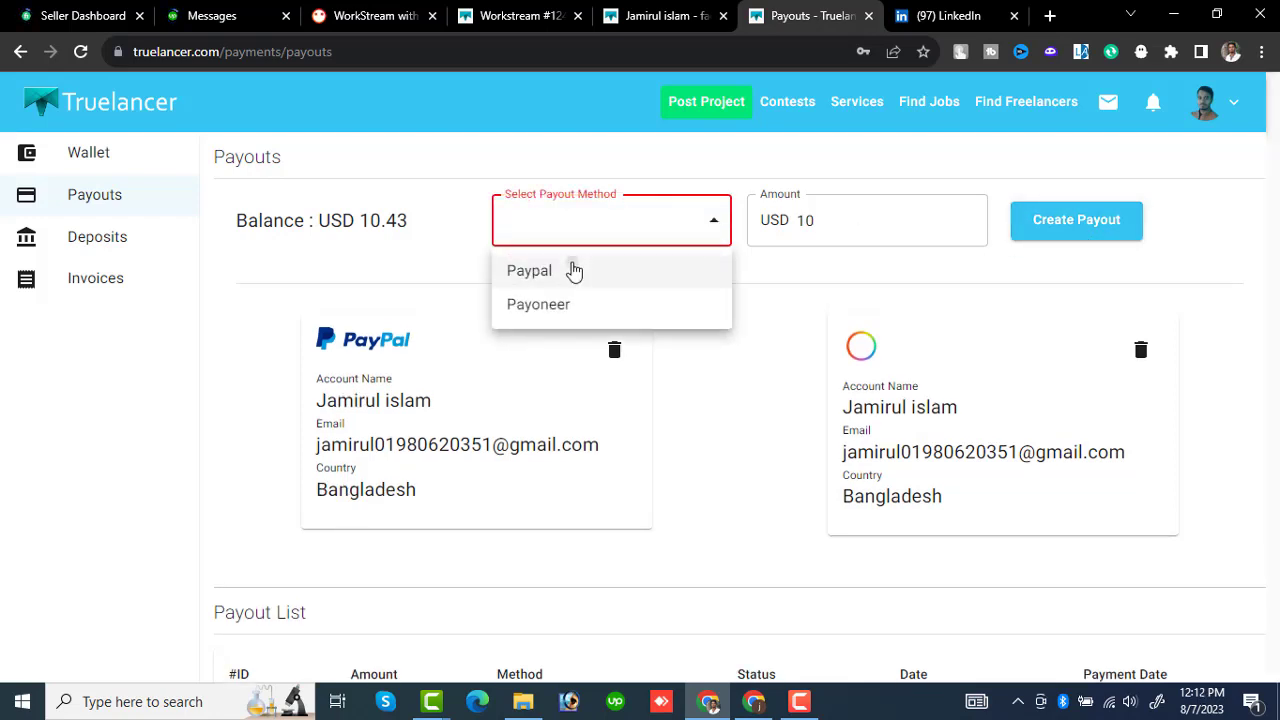
click(571, 271)
click(712, 234)
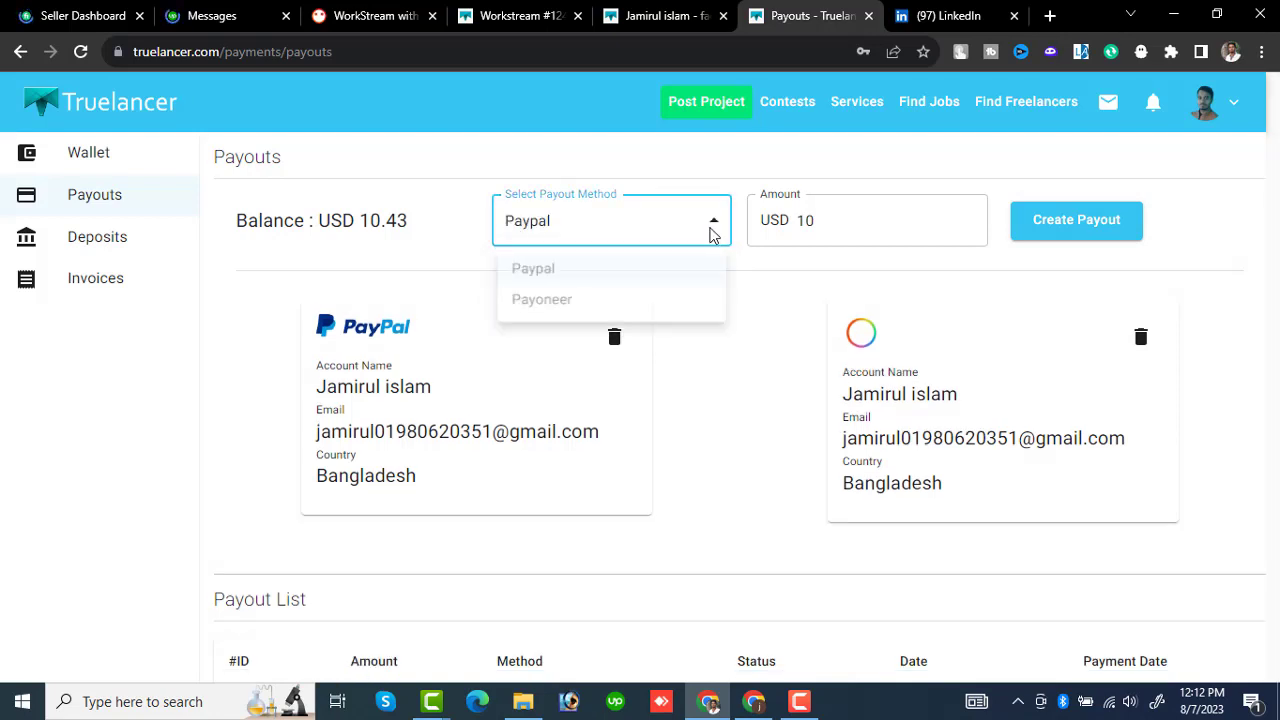
click(945, 221)
click(769, 281)
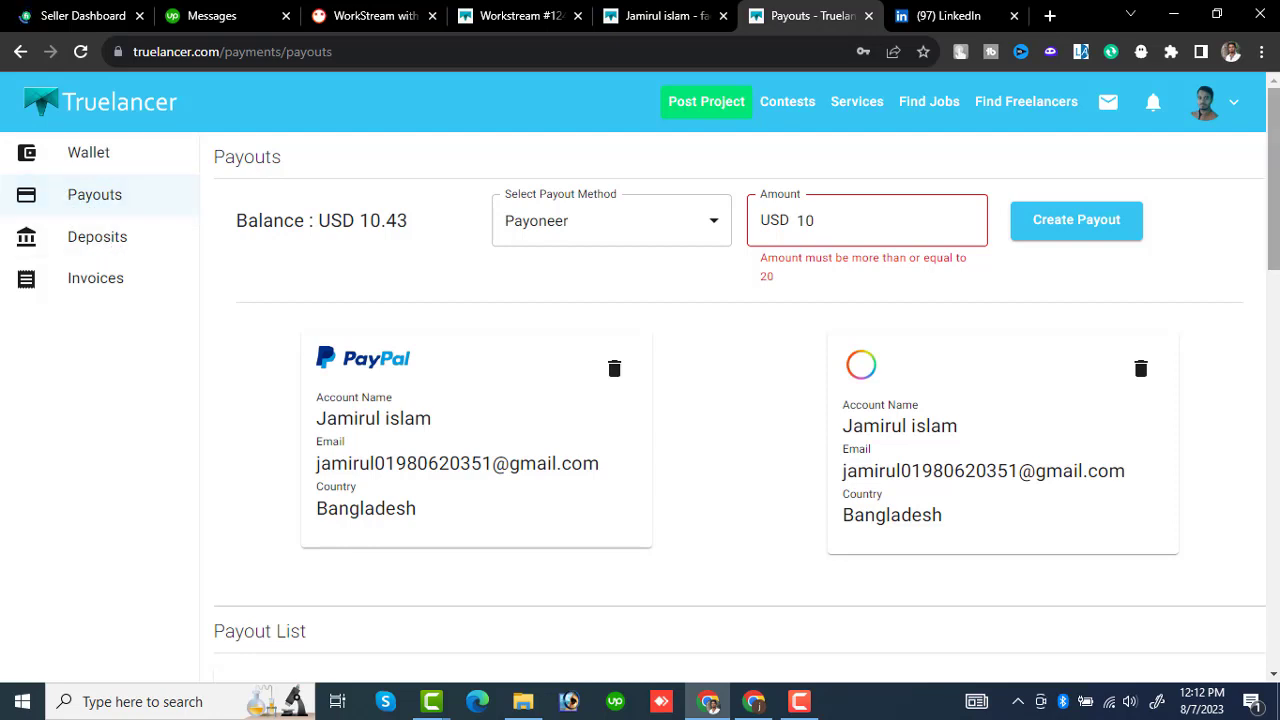
Step: Open the Deposits page and try to add money with the amount left empty
mouse_move(1273, 188)
mouse_down()
mouse_move(1273, 300)
mouse_move(1273, 205)
mouse_up()
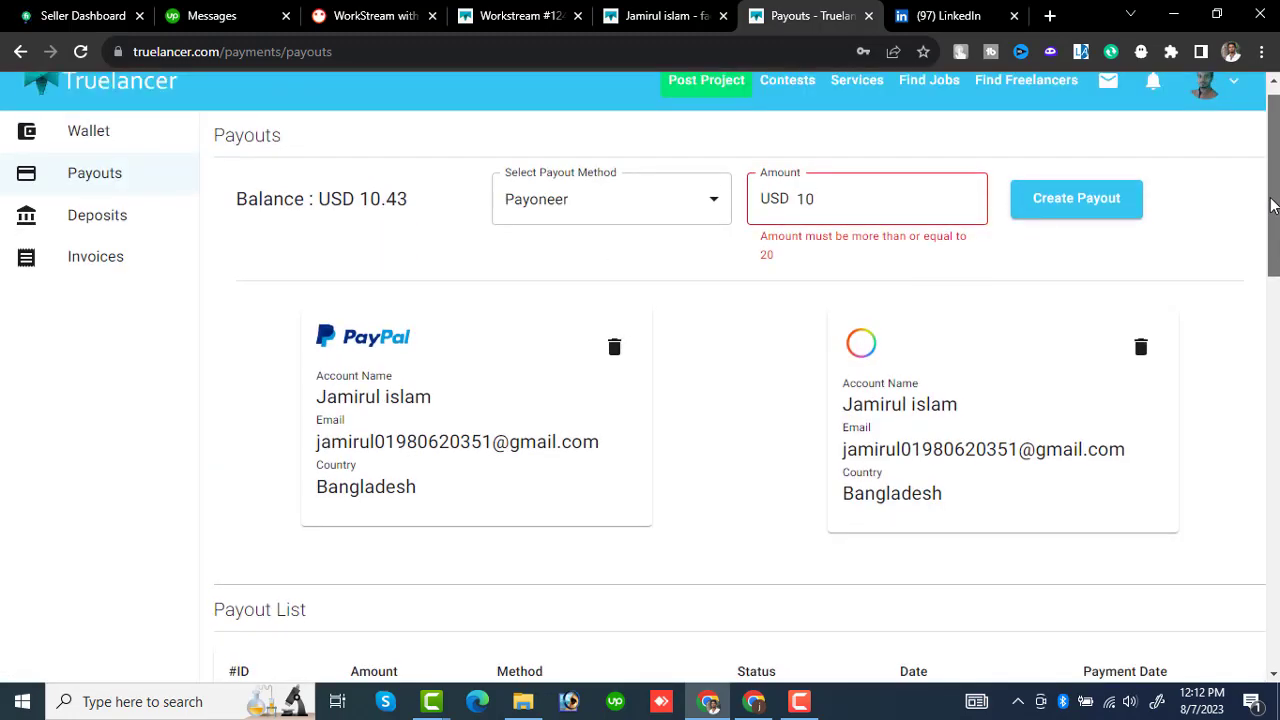
click(104, 216)
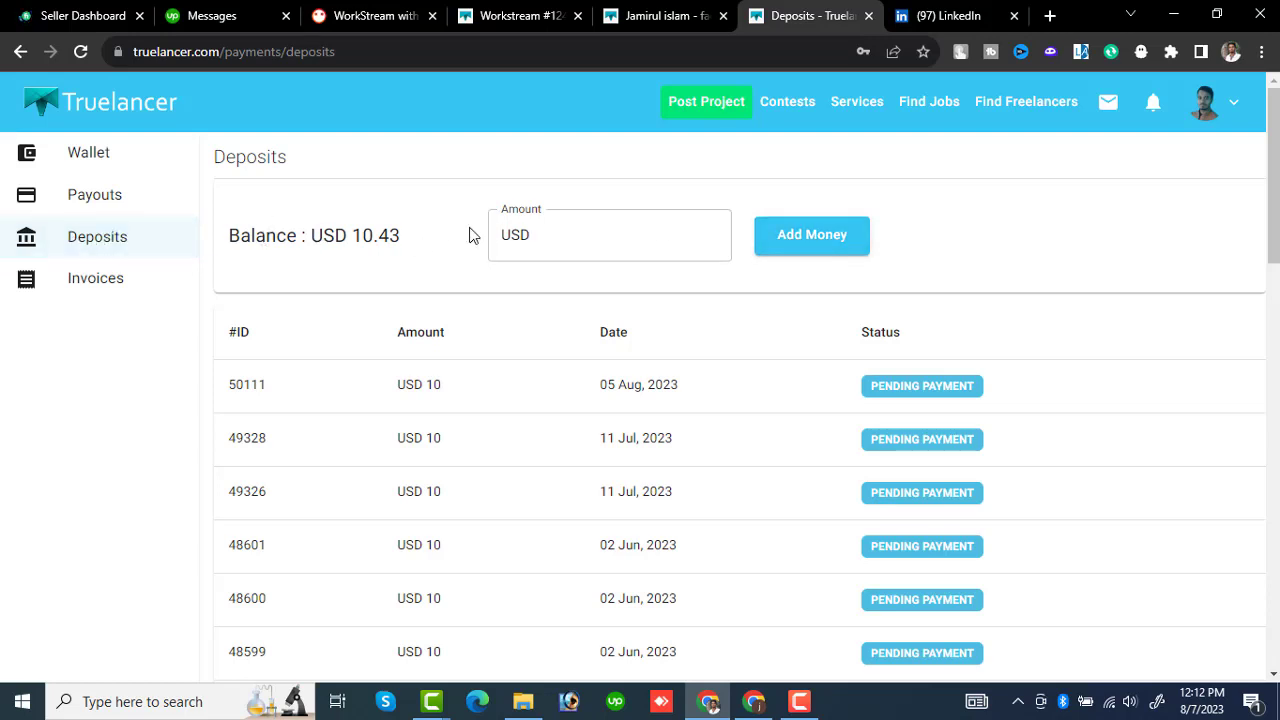
click(604, 250)
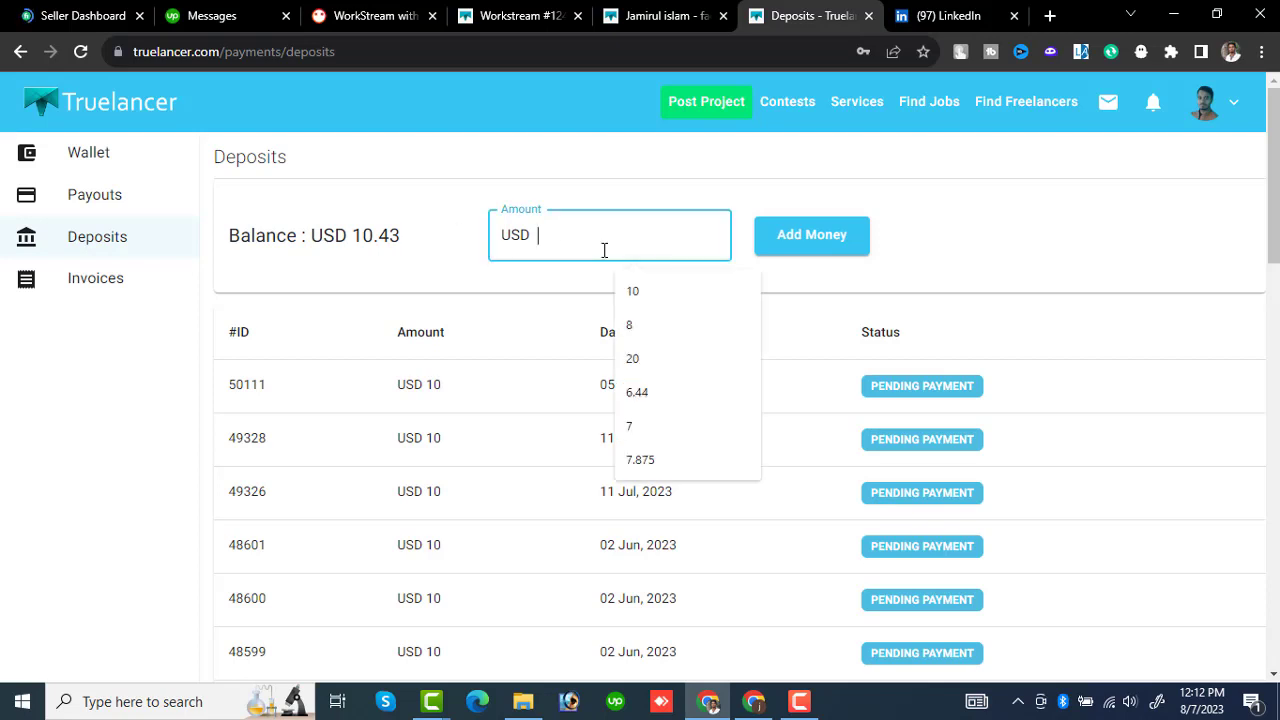
click(923, 240)
click(831, 249)
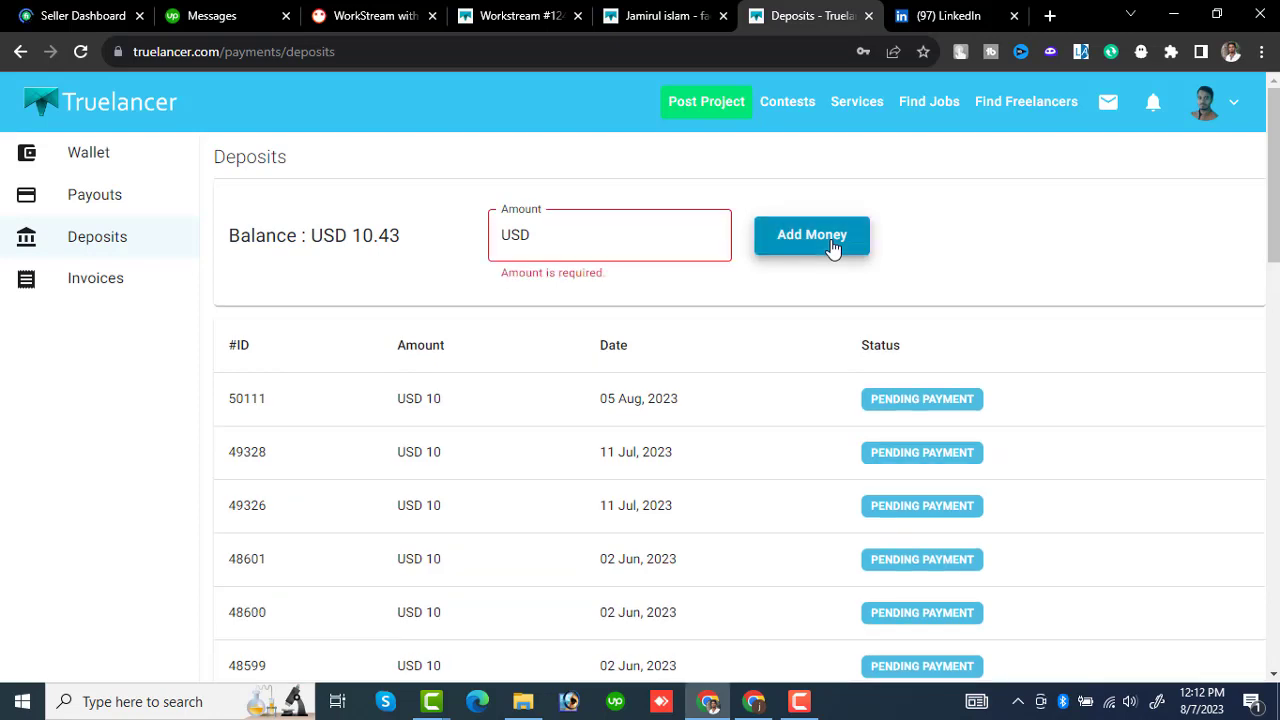
click(821, 250)
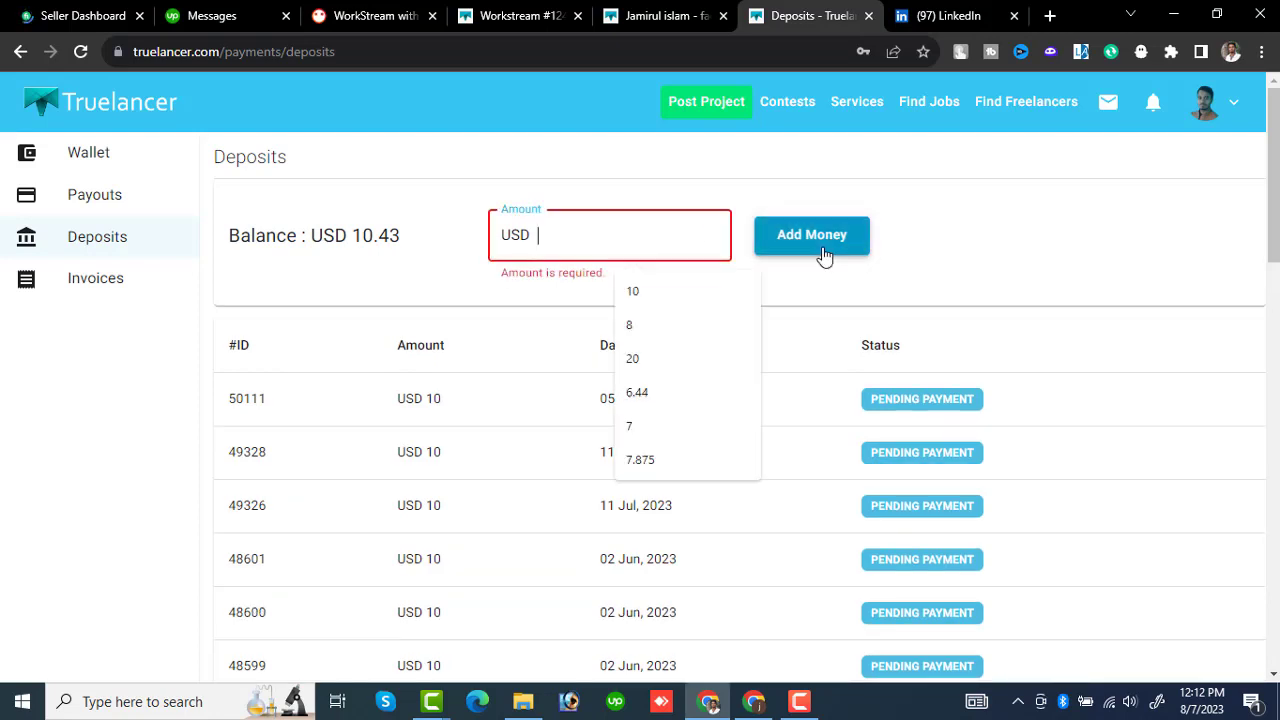
click(824, 255)
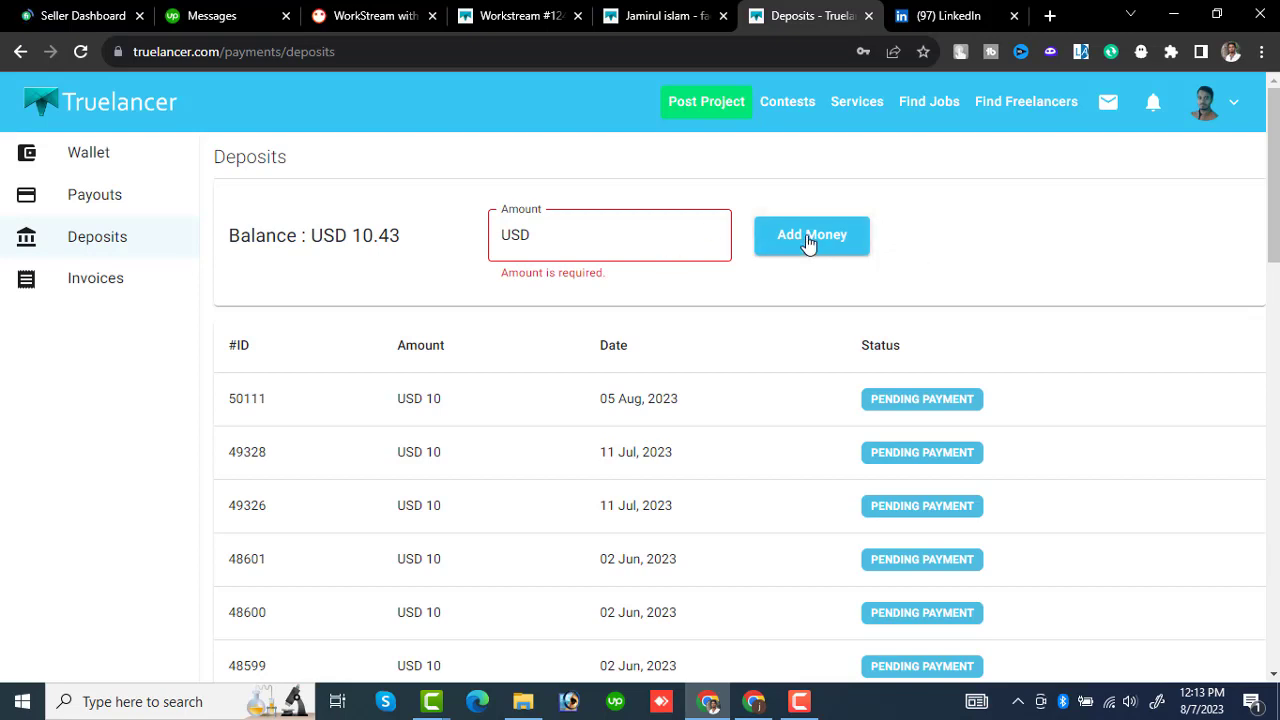
Step: Request a deposit of USD 3000 and proceed to the payment method selection
click(652, 226)
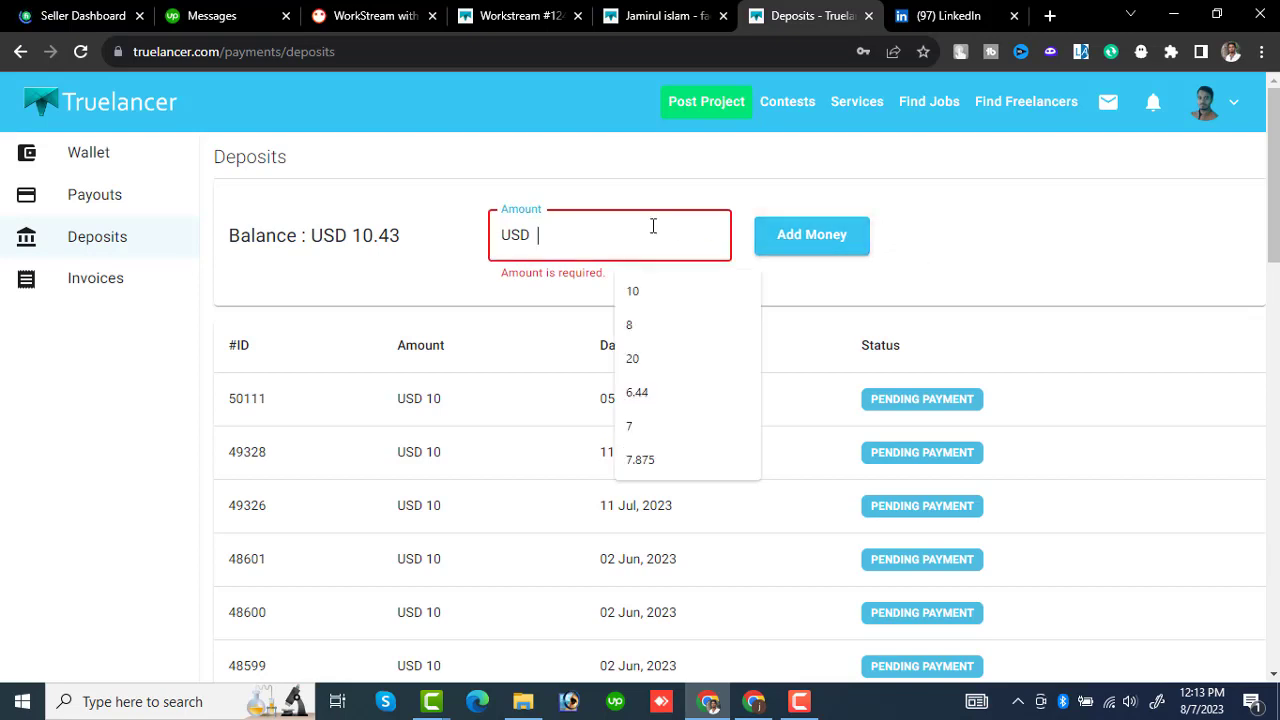
text(3000)
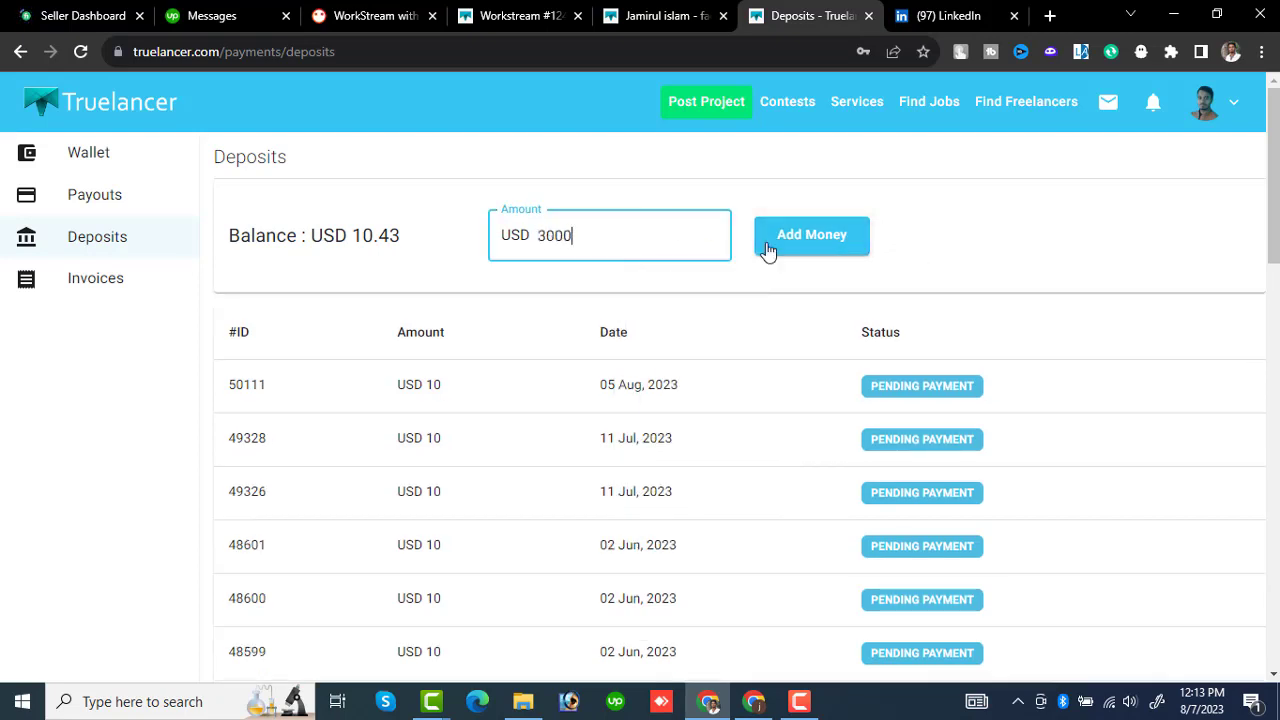
click(767, 250)
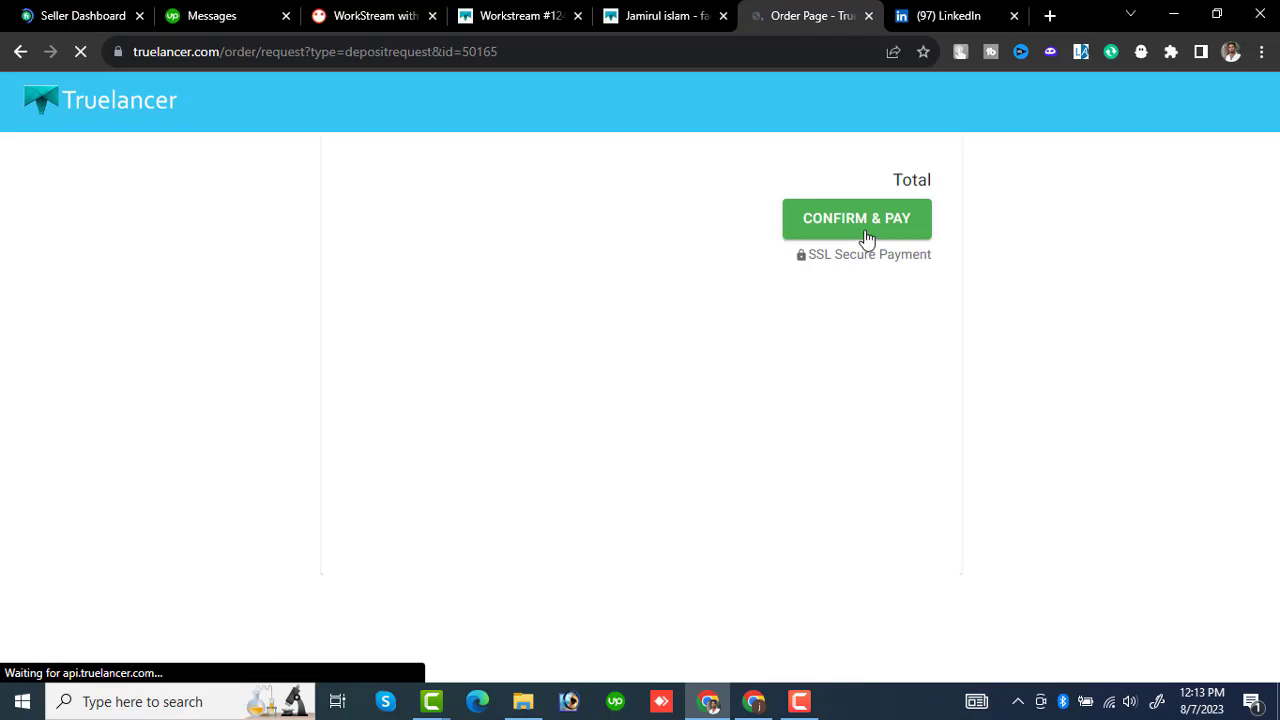
click(866, 232)
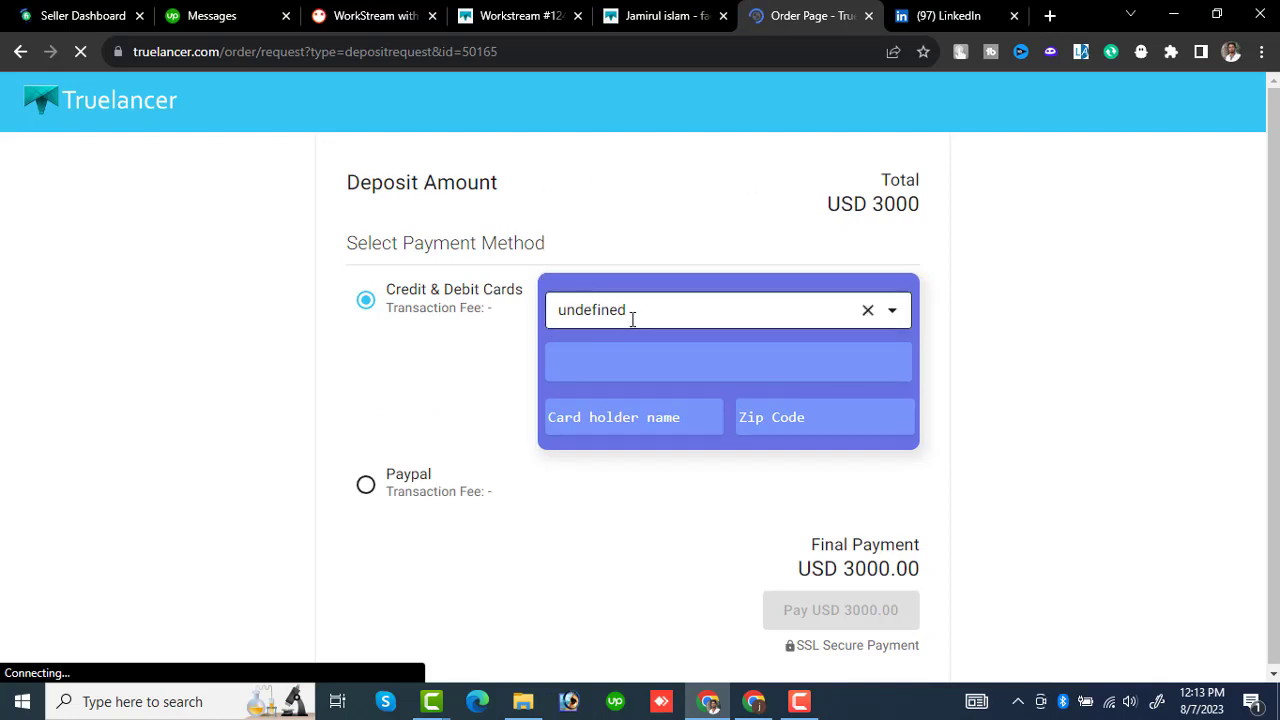
Step: Clear the card payment's country and switch the deposit's payment method to Paypal
click(866, 309)
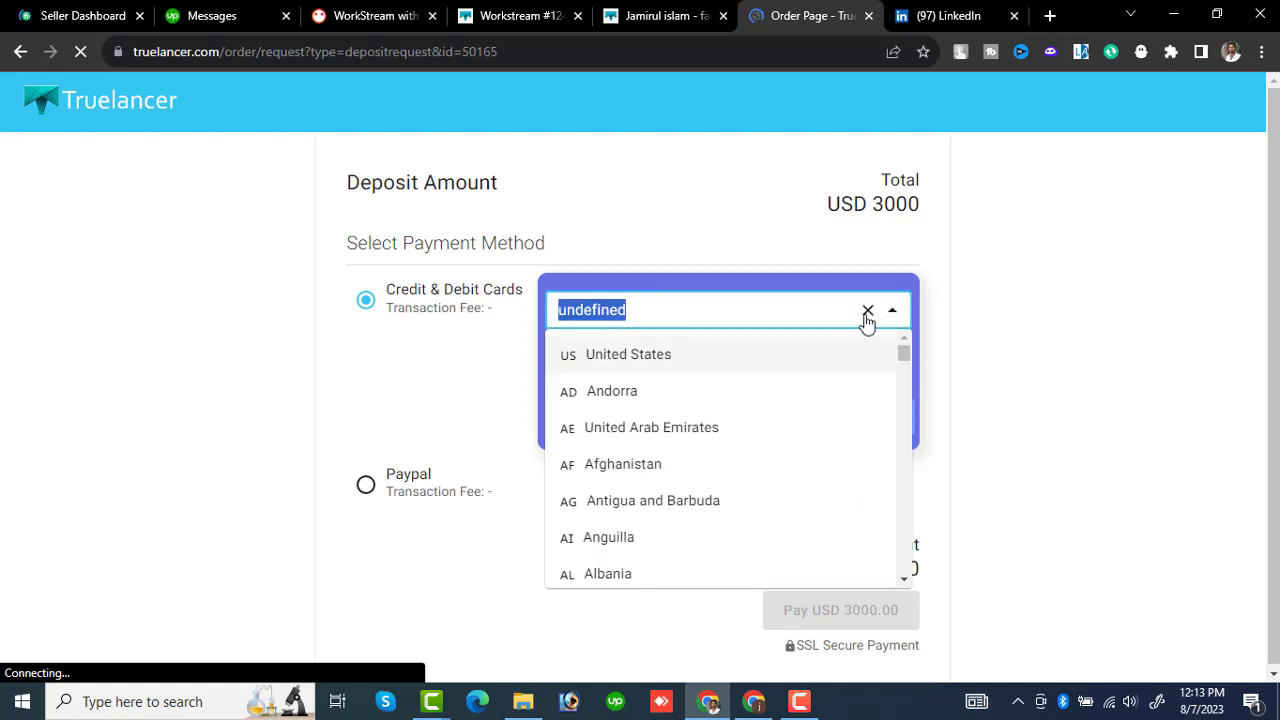
click(866, 312)
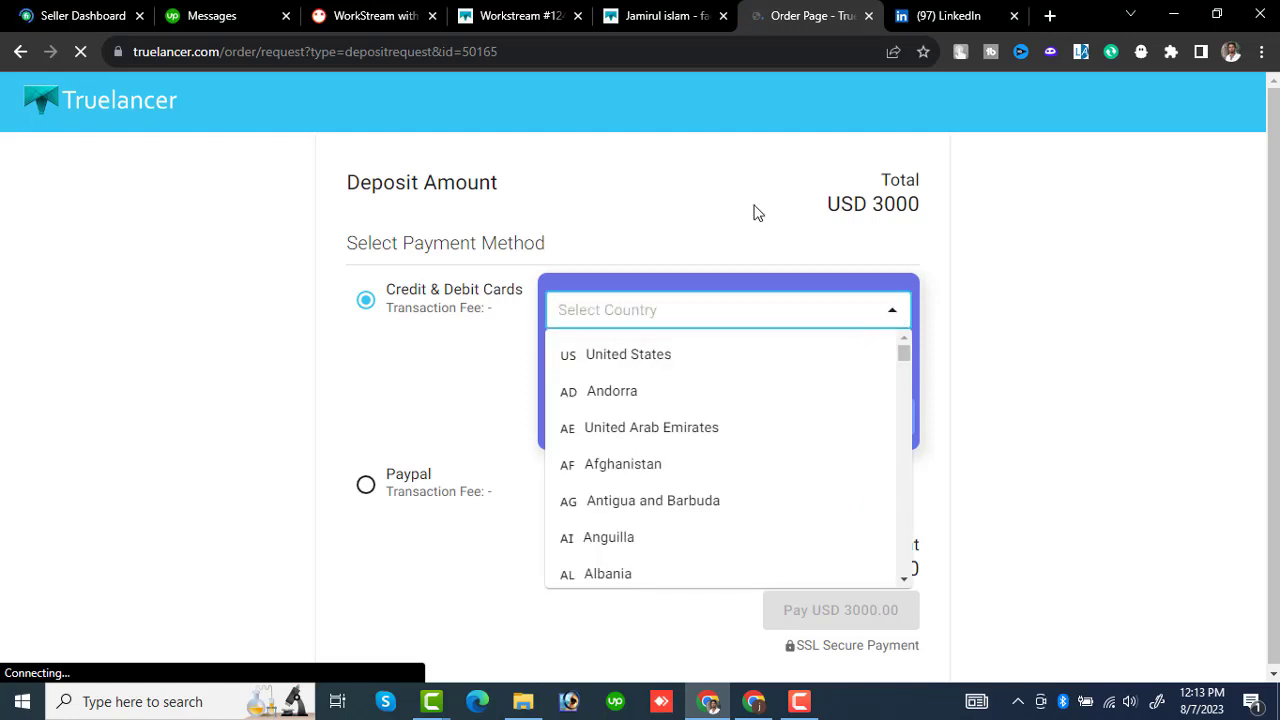
click(757, 212)
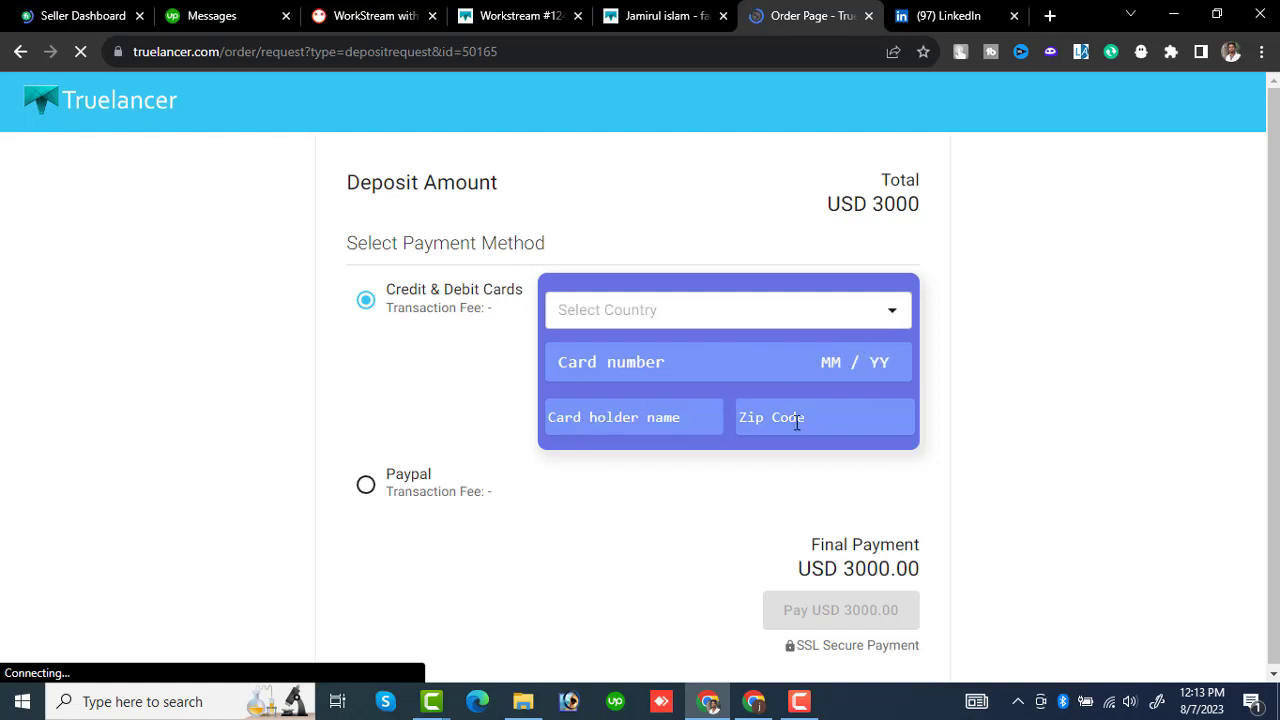
click(366, 487)
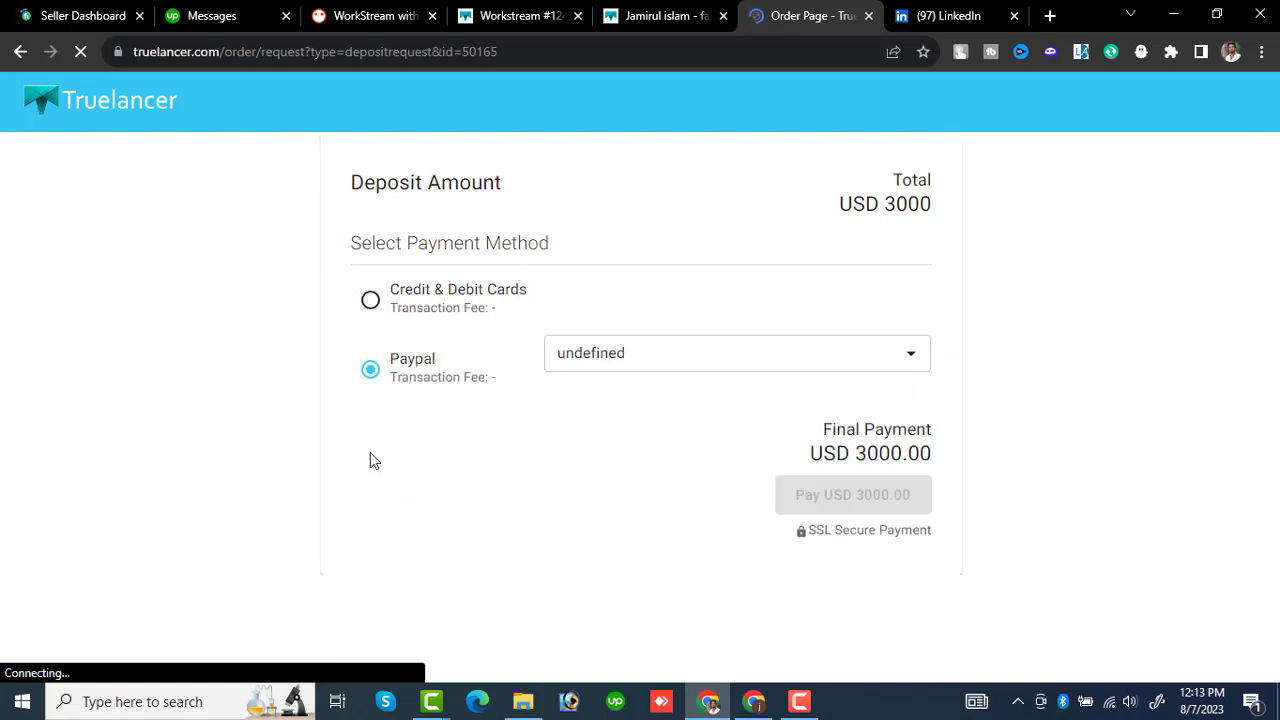
Step: Leave the deposit order without paying and go back to the Payouts page
click(19, 52)
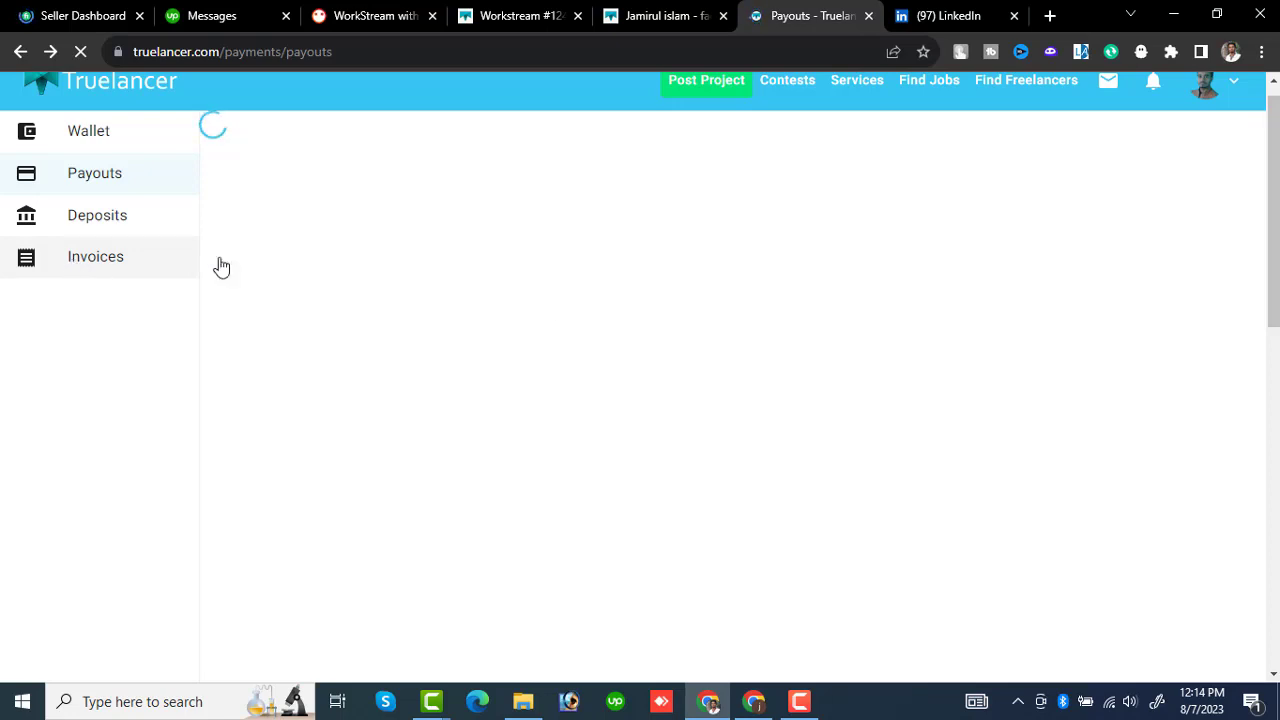
click(800, 701)
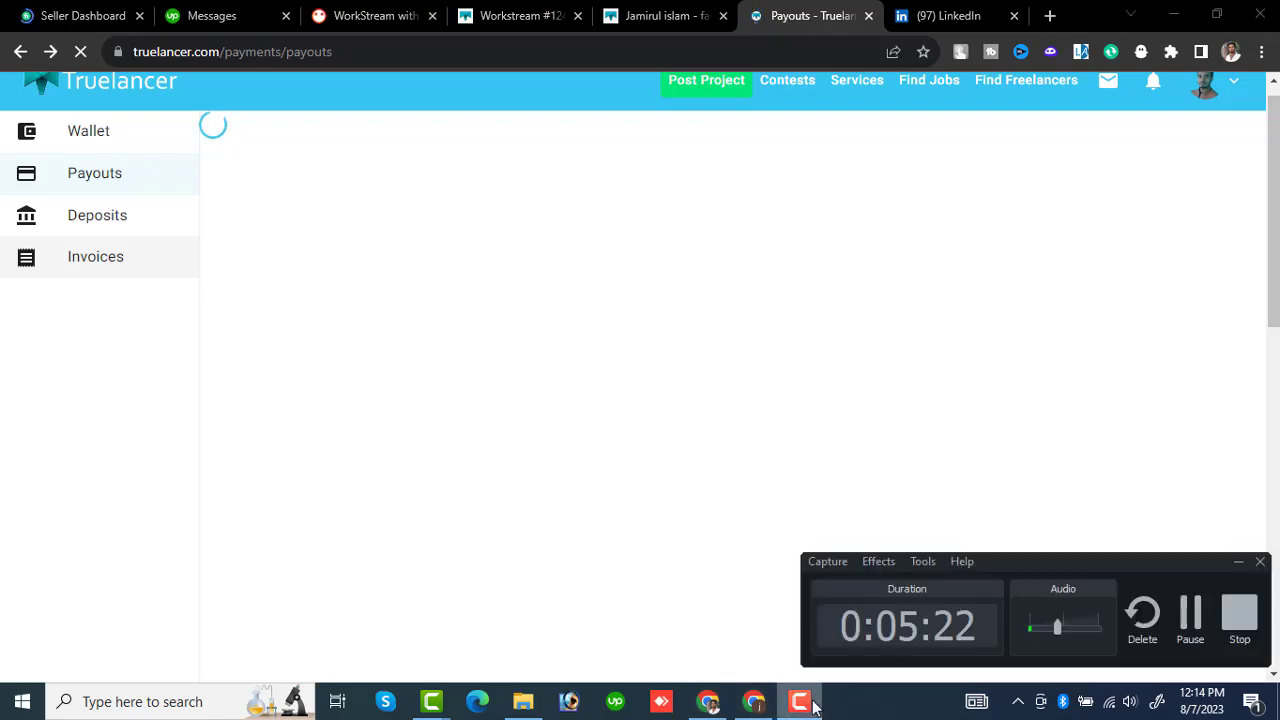
Step: Keep waiting for the unresponsive Payouts page to load instead of exiting it
click(812, 705)
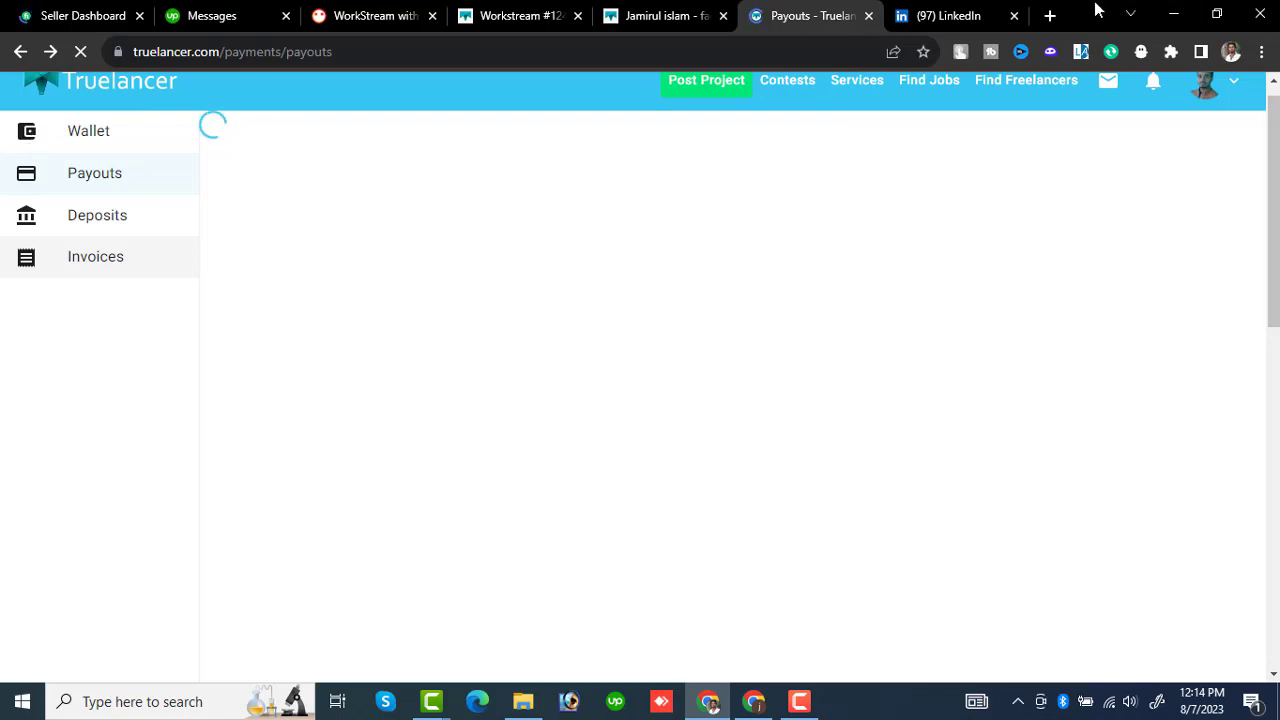
drag(1094, 10, 717, 2)
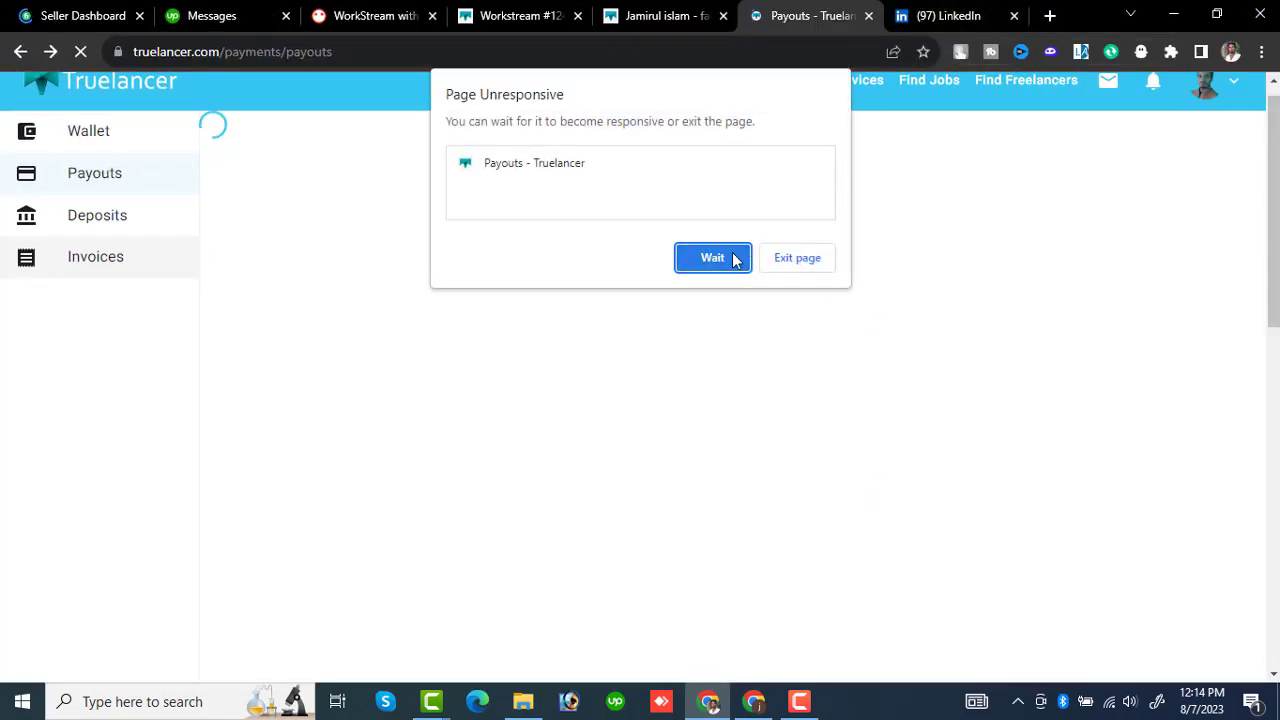
click(735, 260)
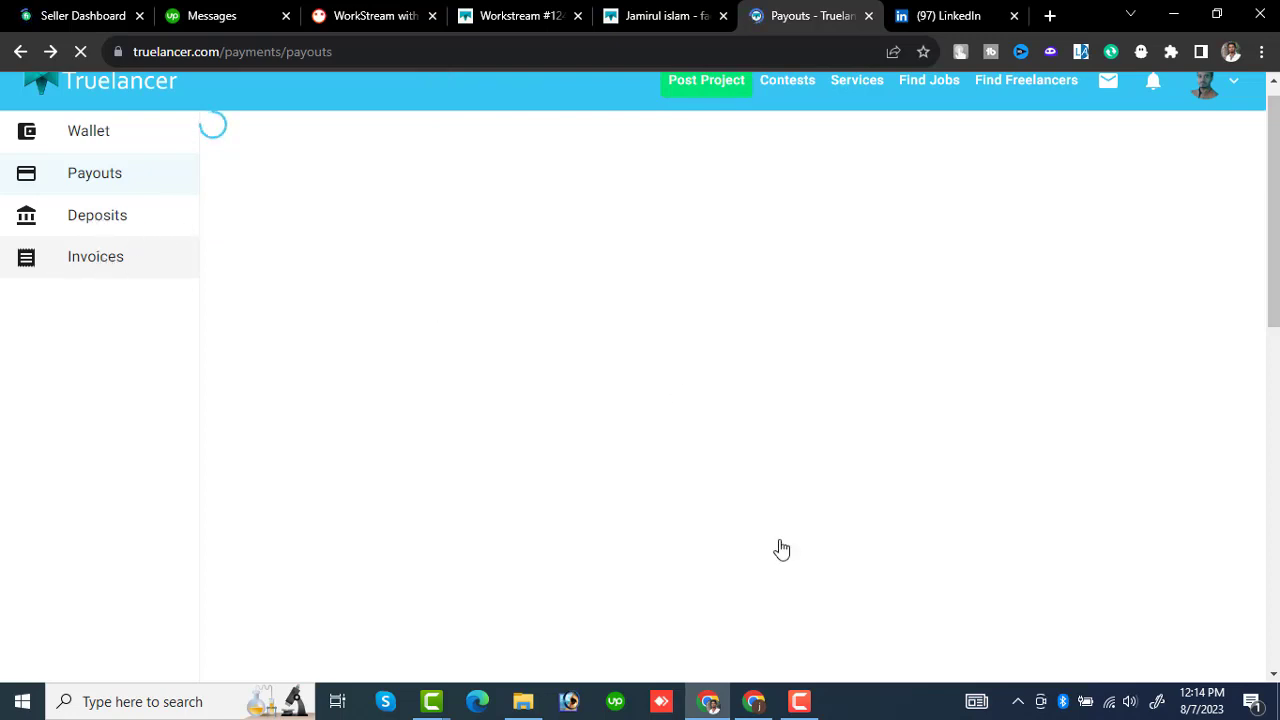
click(816, 705)
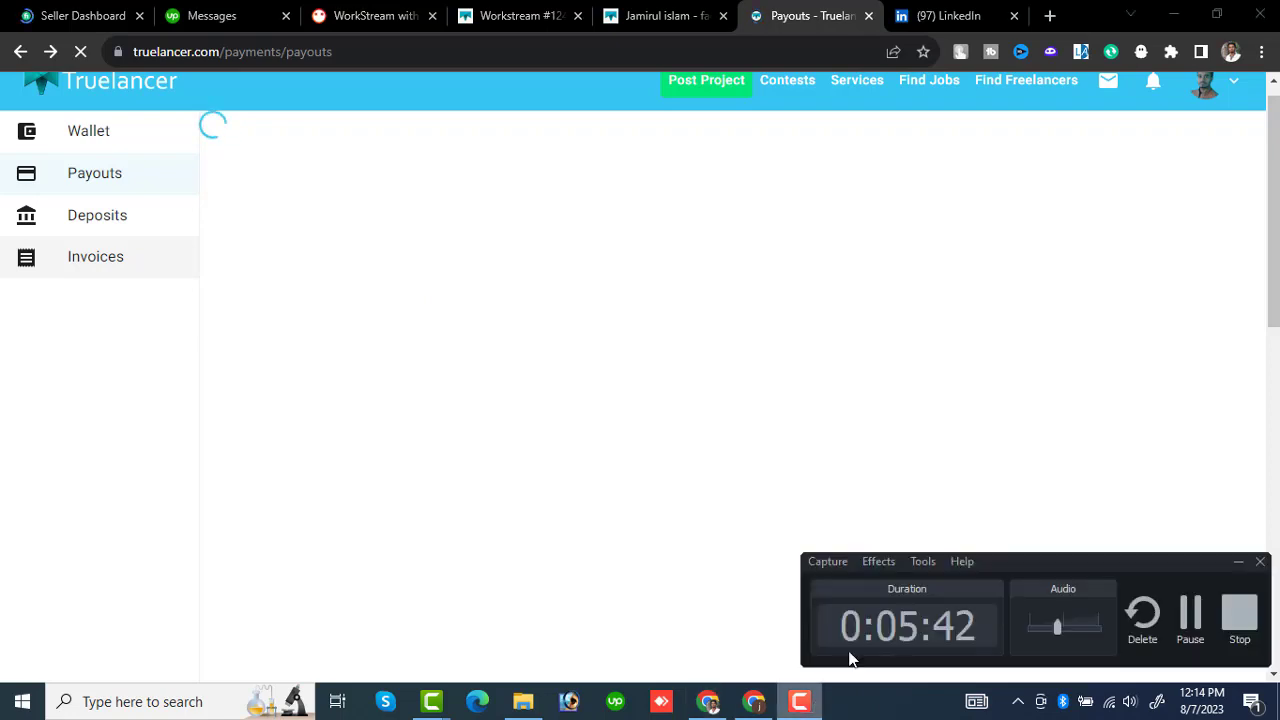
click(1188, 616)
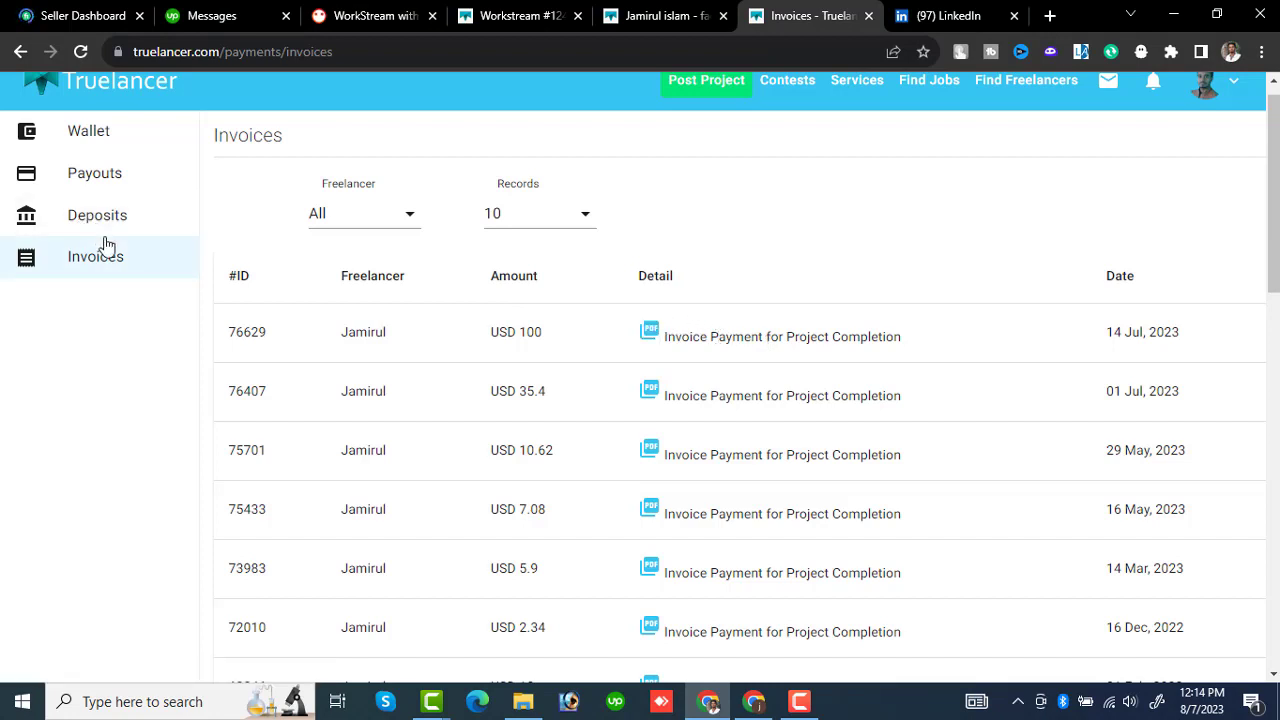
Step: Check the Invoices page's freelancer filter and open the PDF of the USD 100 invoice dated 14 Jul, 2023, closing it again
click(318, 213)
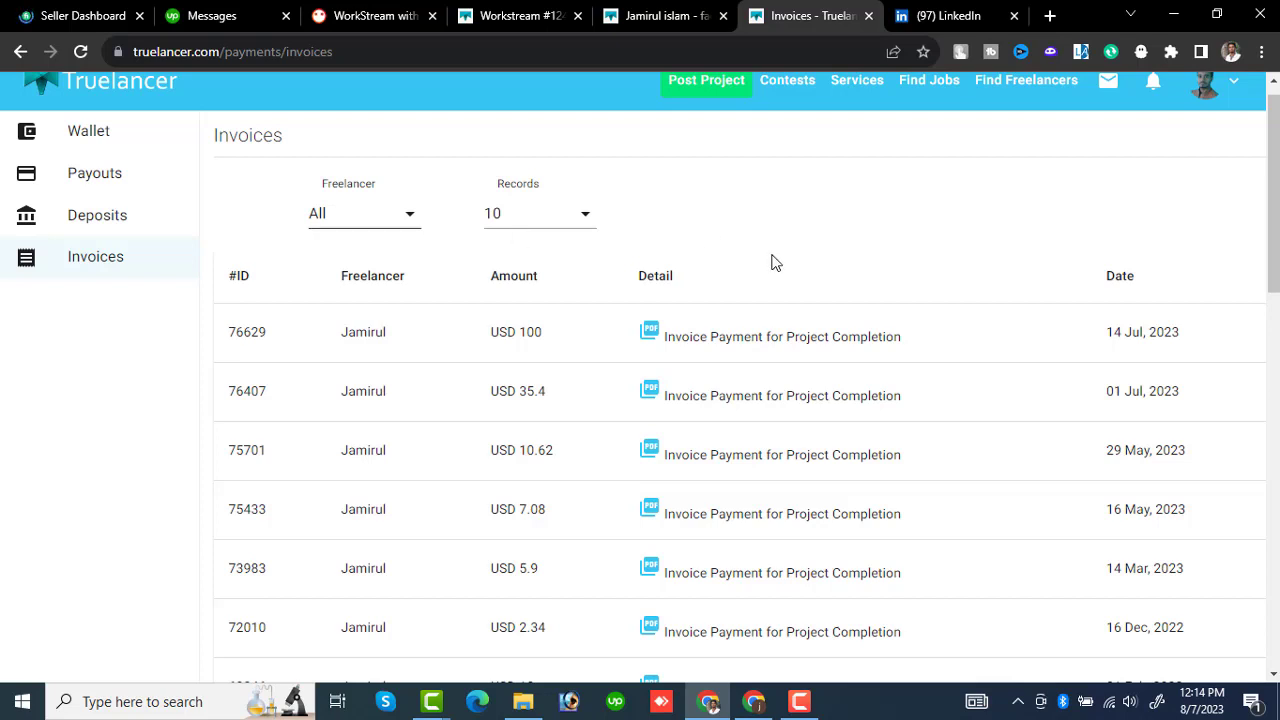
click(651, 336)
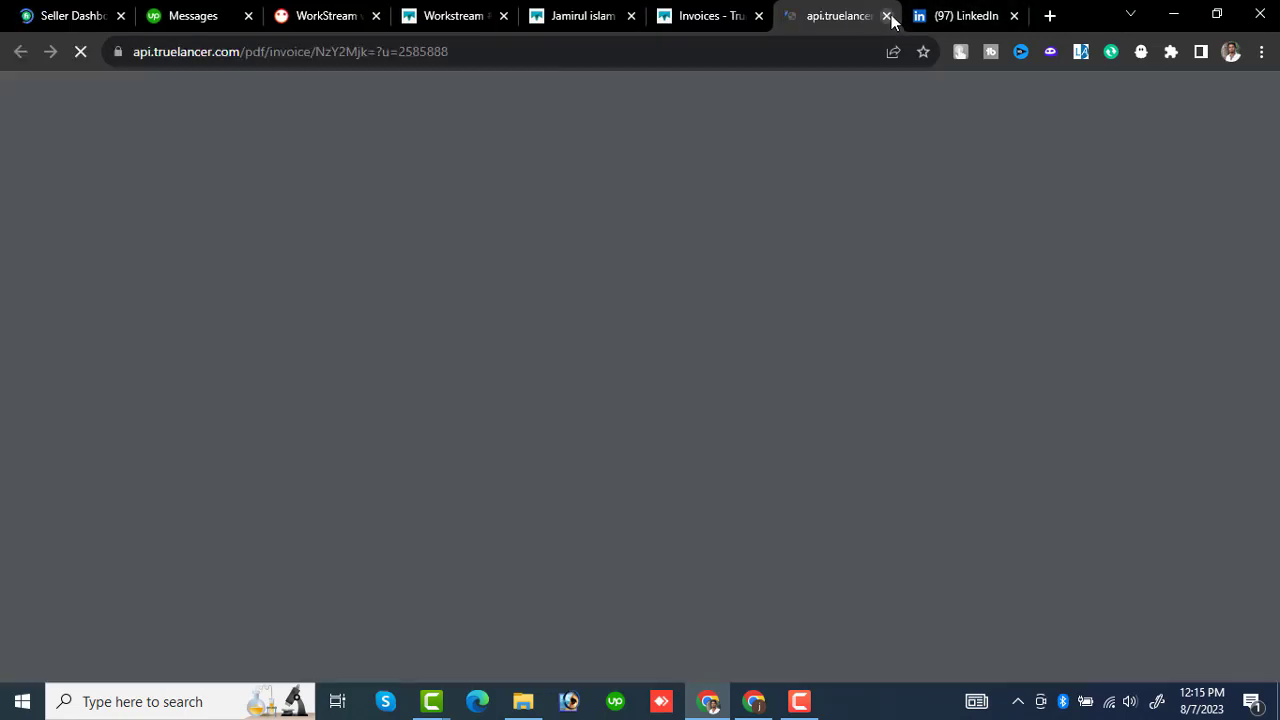
click(888, 17)
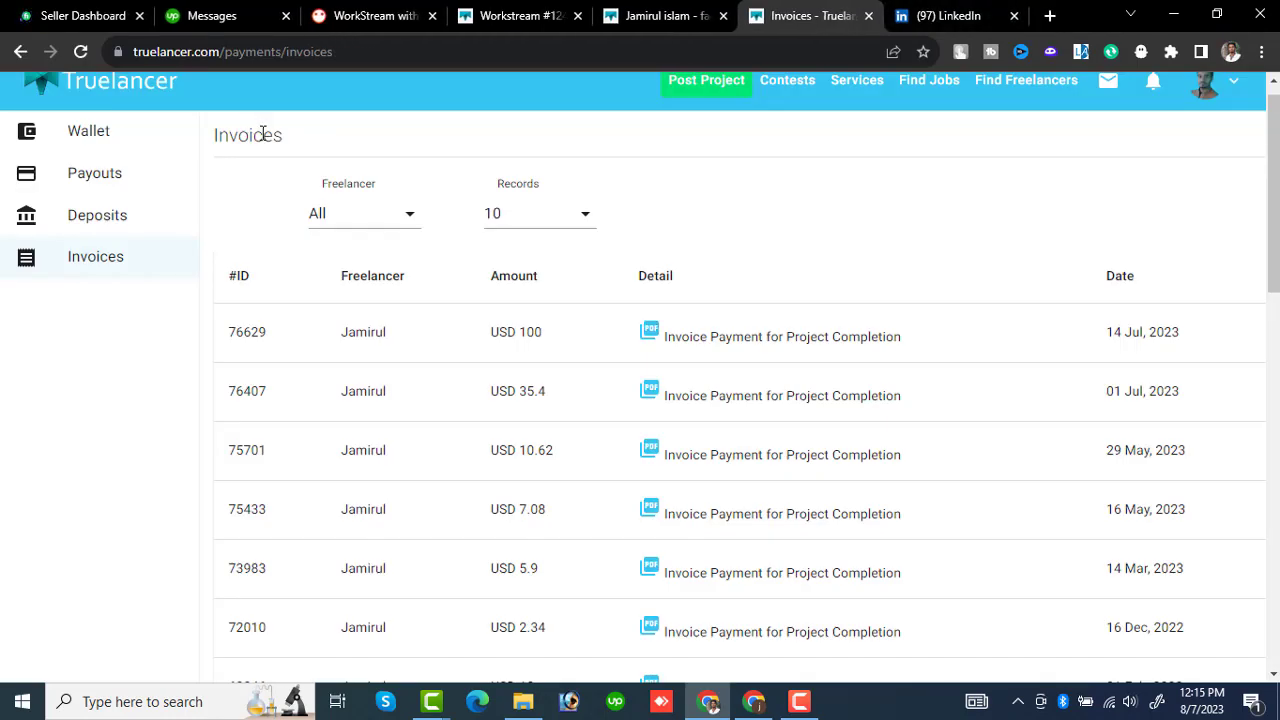
click(1266, 288)
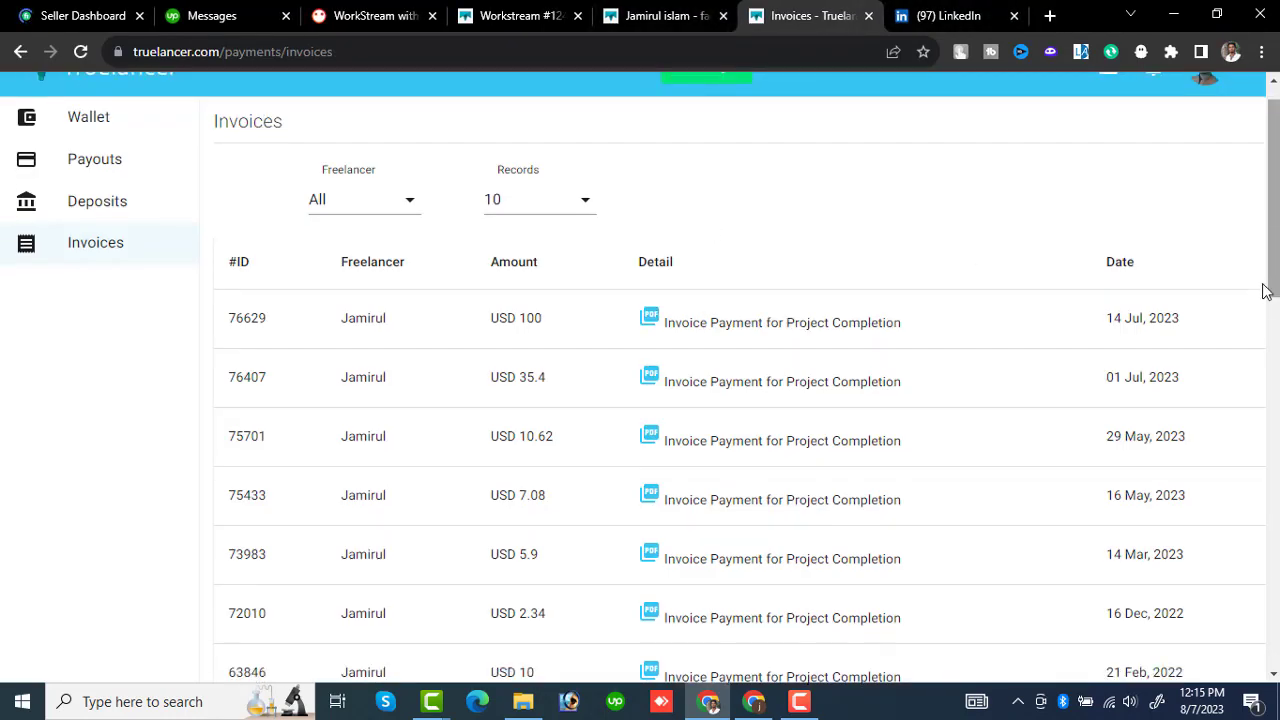
drag(1263, 290, 1268, 86)
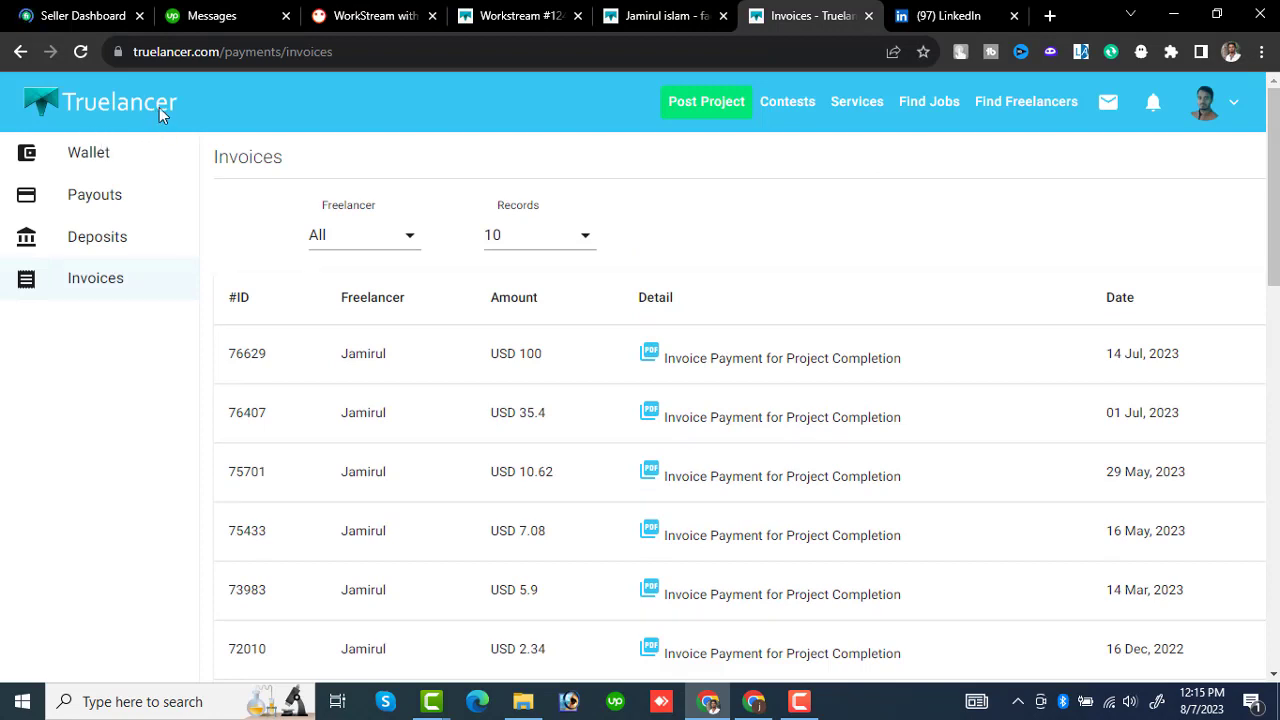
Step: Revisit the Wallet and Payouts pages to review them, ending on the Deposits page
click(89, 158)
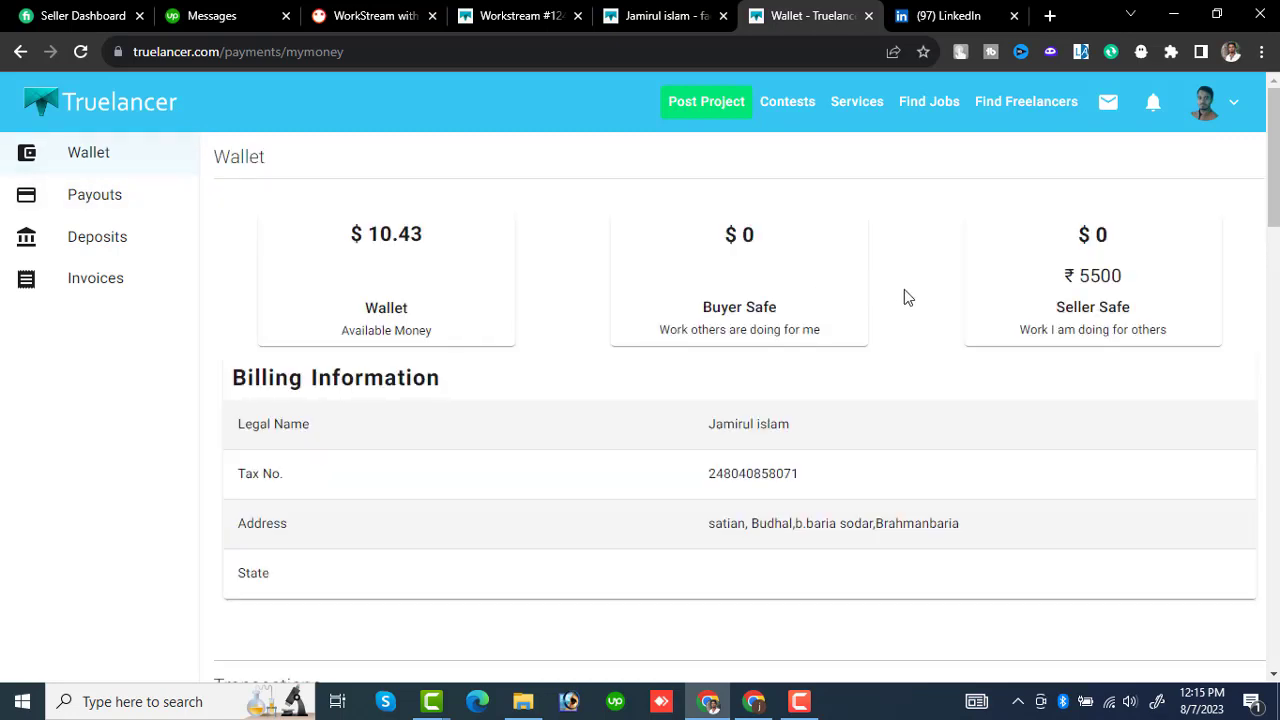
click(110, 198)
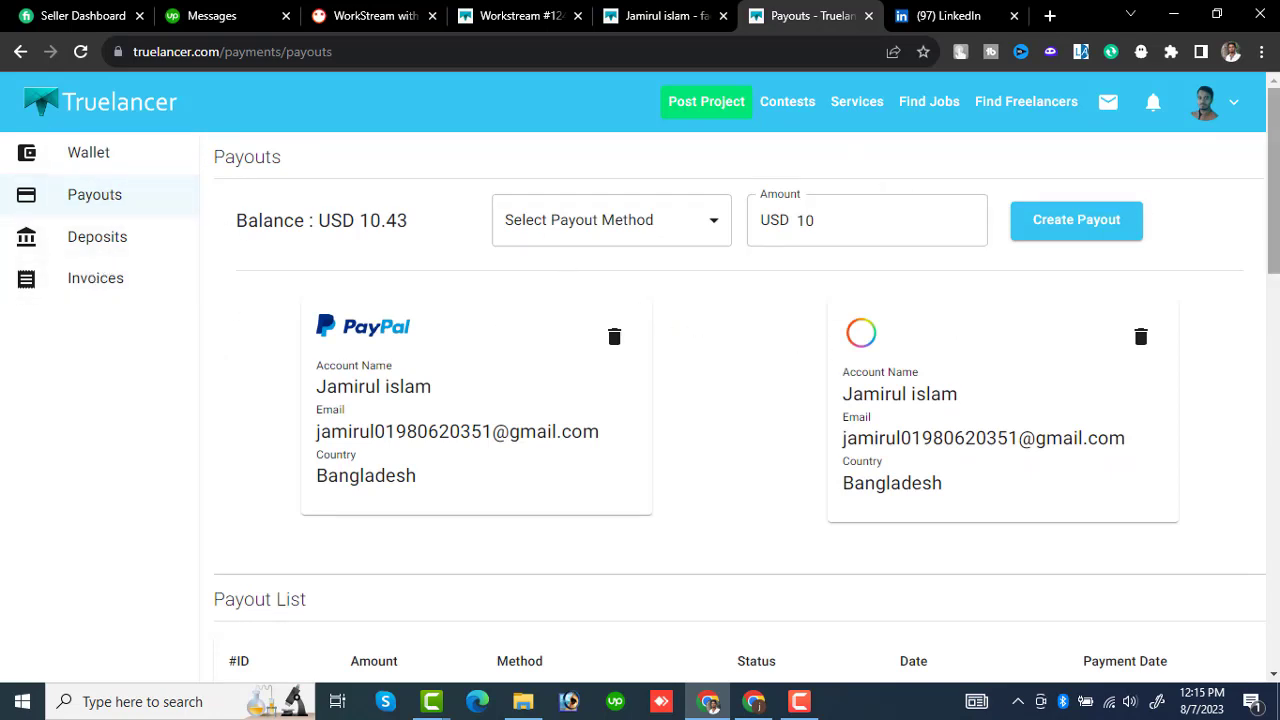
scroll(640, 377, down, 1)
click(152, 204)
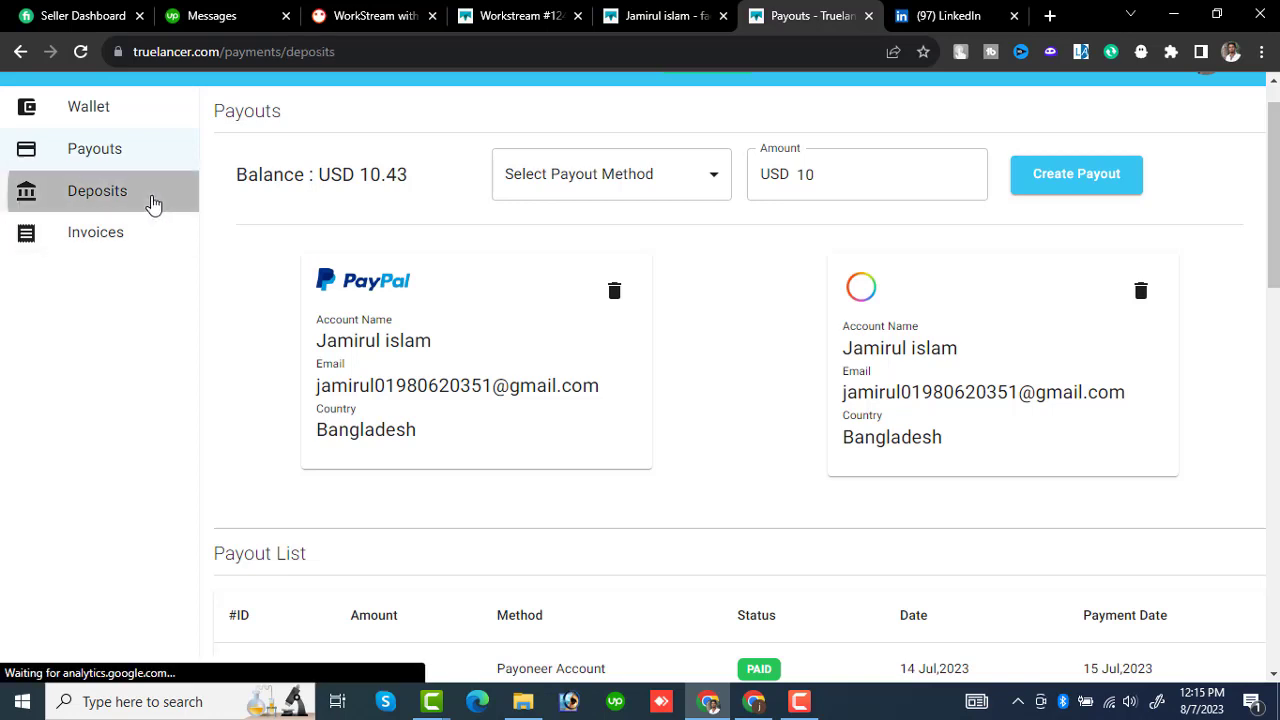